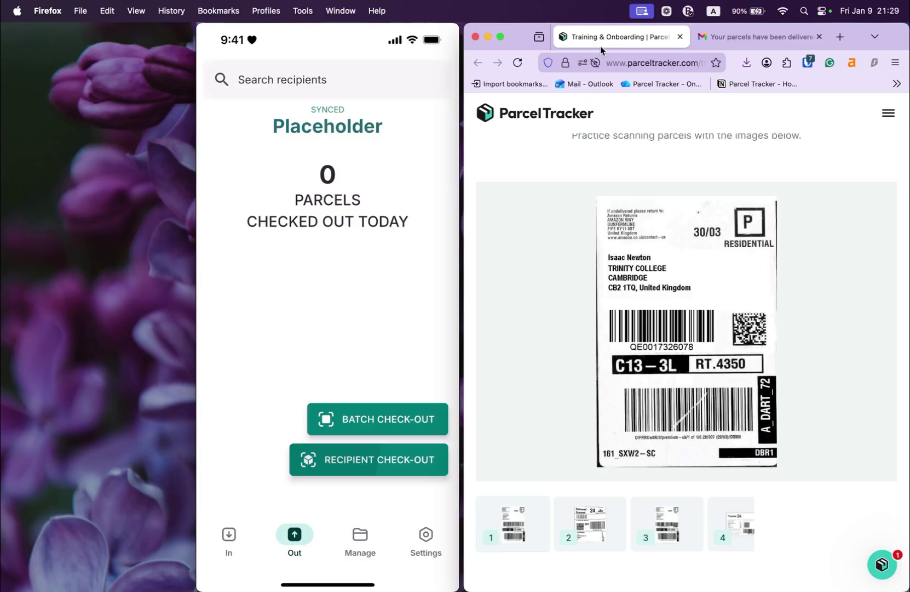
Display the parcel delivery email with its collection QR code for scanning, and return to the practice parcel labels page.
{"action": "left_click", "coordinate": [737, 37]}
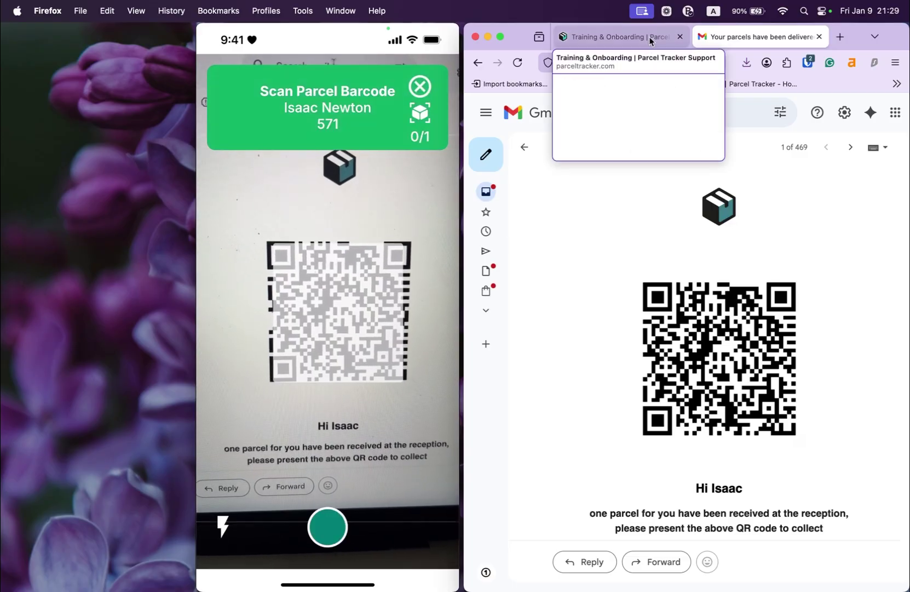
{"action": "left_click", "coordinate": [651, 41]}
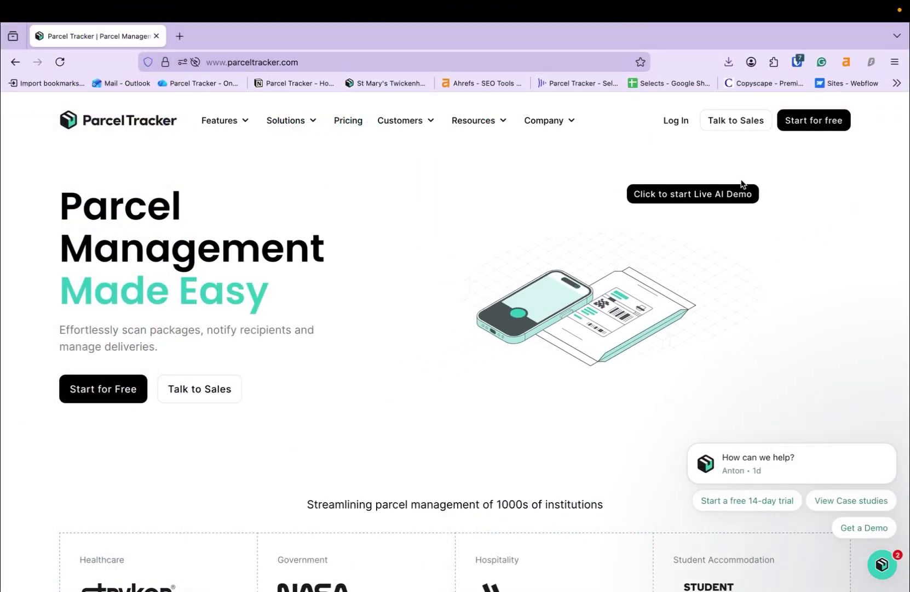
Start the free Parcel Tracker sign-up from the website's homepage.
{"action": "left_click", "coordinate": [836, 124]}
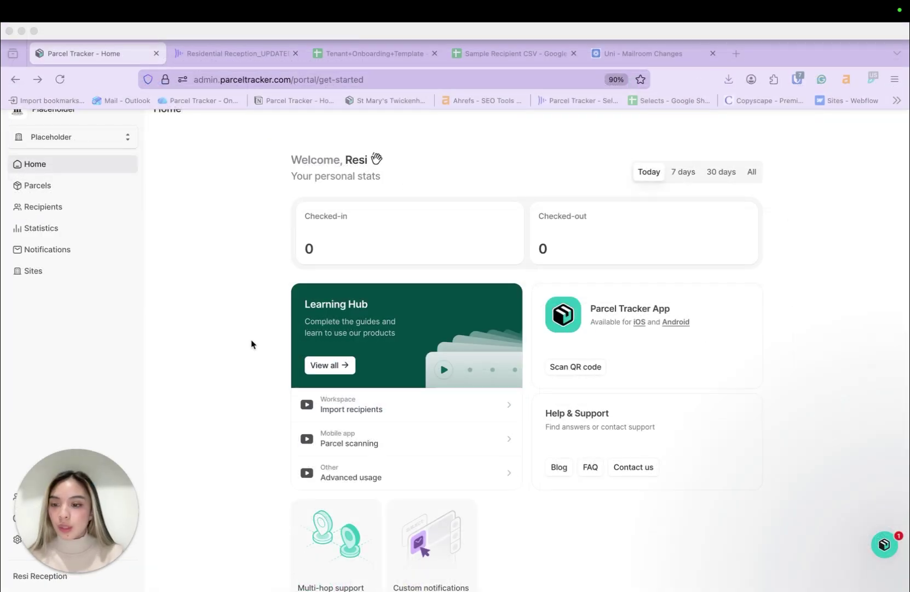
Enable the Additional Parcel Details feature in the workspace settings.
{"action": "left_click_drag", "start_coordinate": [87, 513], "coordinate": [67, 421]}
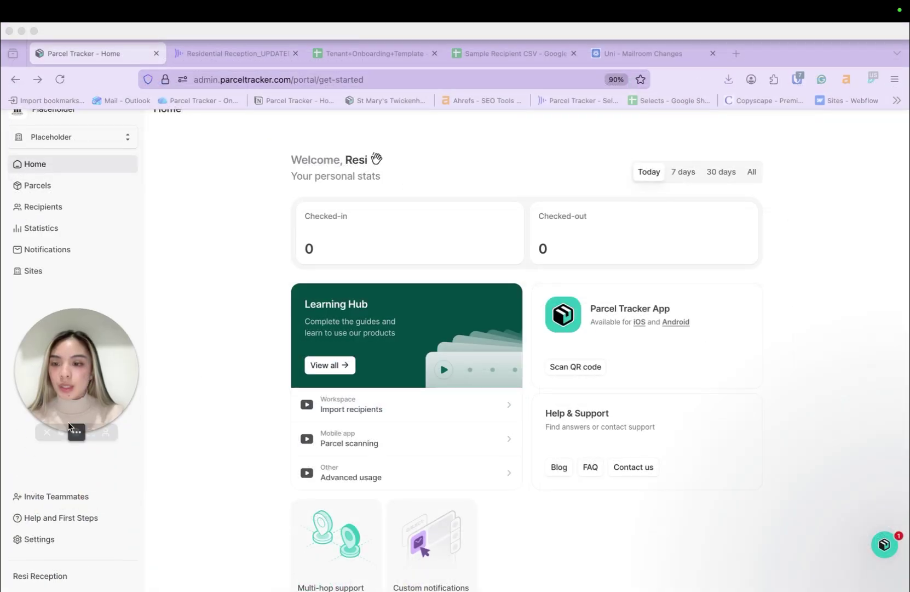
{"action": "left_click", "coordinate": [48, 542]}
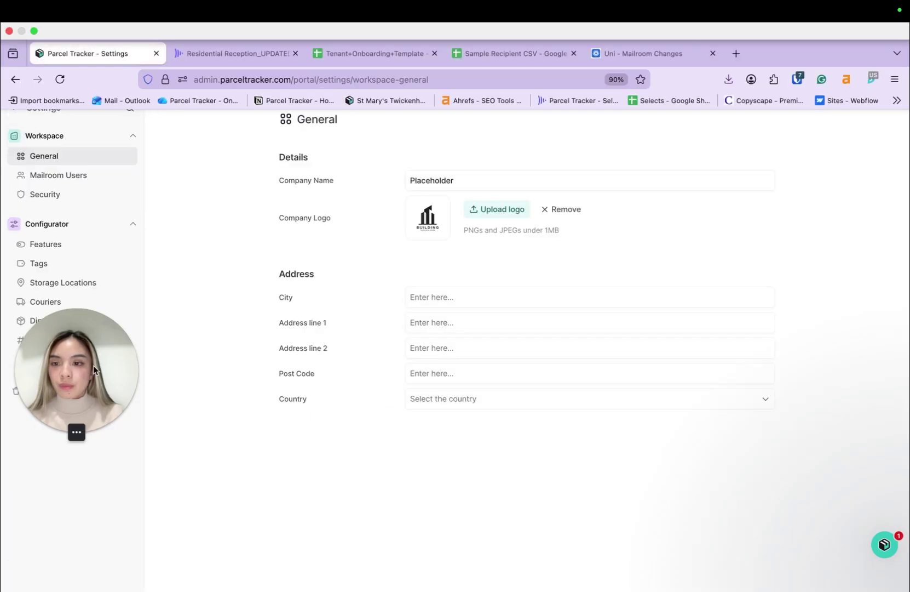
{"action": "left_click", "coordinate": [93, 251]}
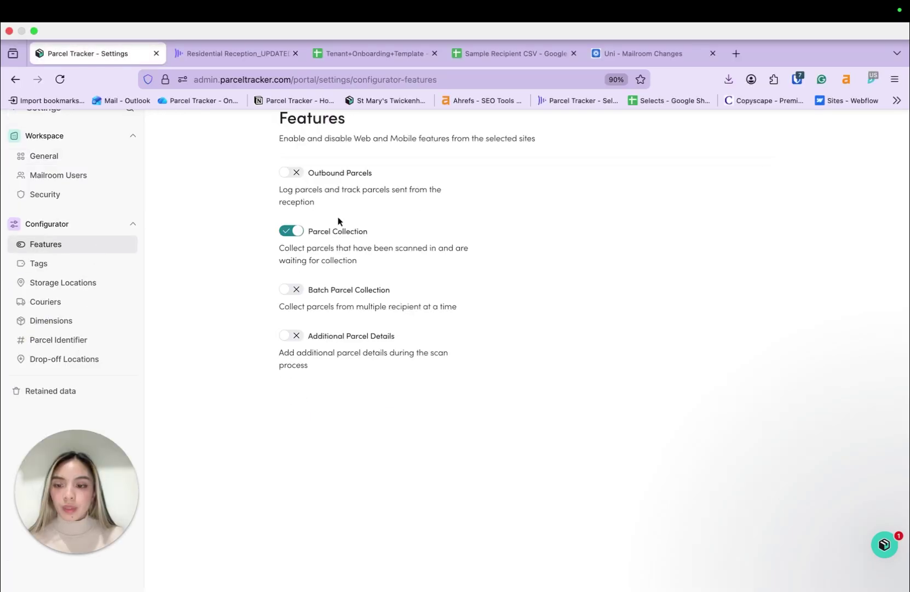
{"action": "left_click", "coordinate": [299, 337]}
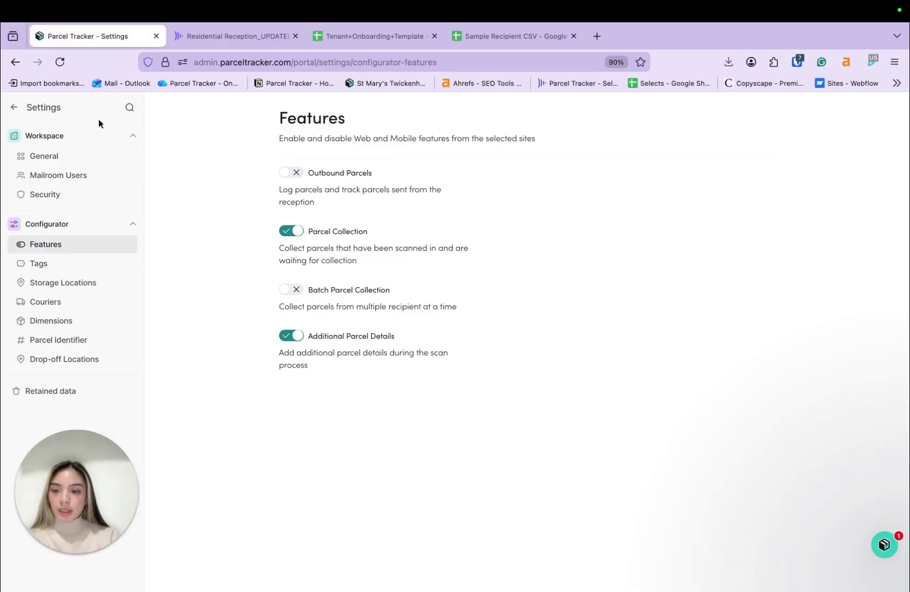
Leave the settings and start a list import from the Recipients directory.
{"action": "left_click", "coordinate": [15, 110]}
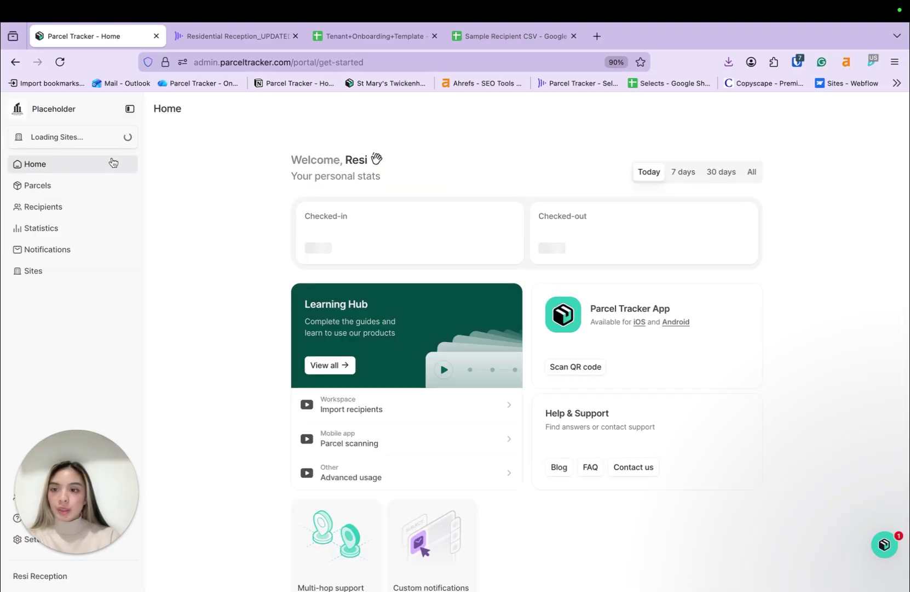
{"action": "left_click", "coordinate": [95, 209]}
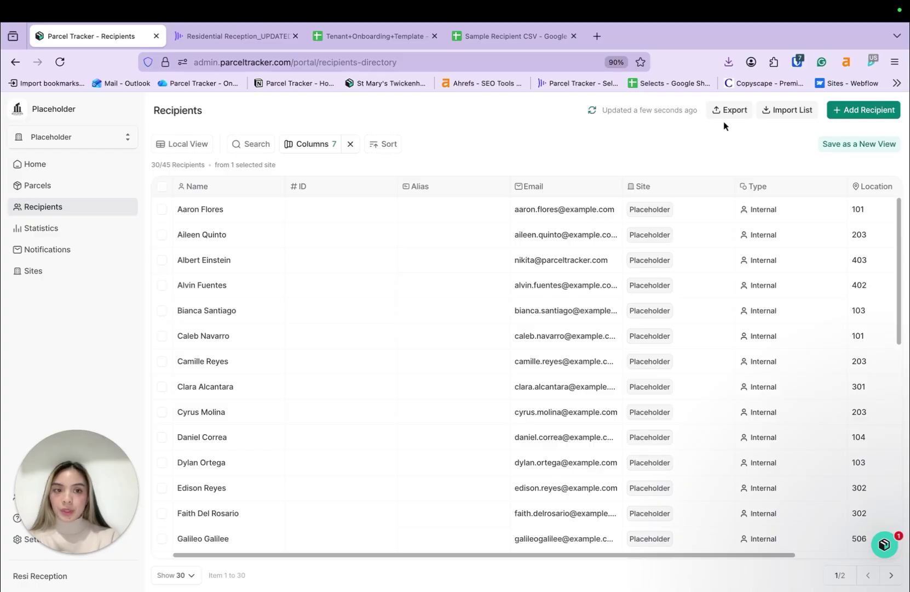
{"action": "left_click", "coordinate": [784, 111]}
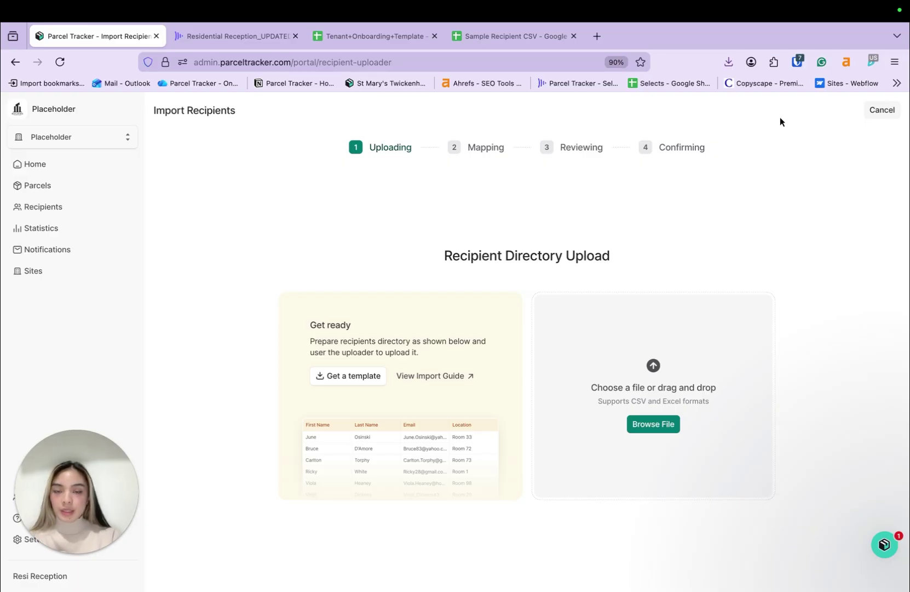
Examine the Tenant Onboarding template for its required name, email and Location/Room Number columns.
{"action": "key", "text": "super+3"}
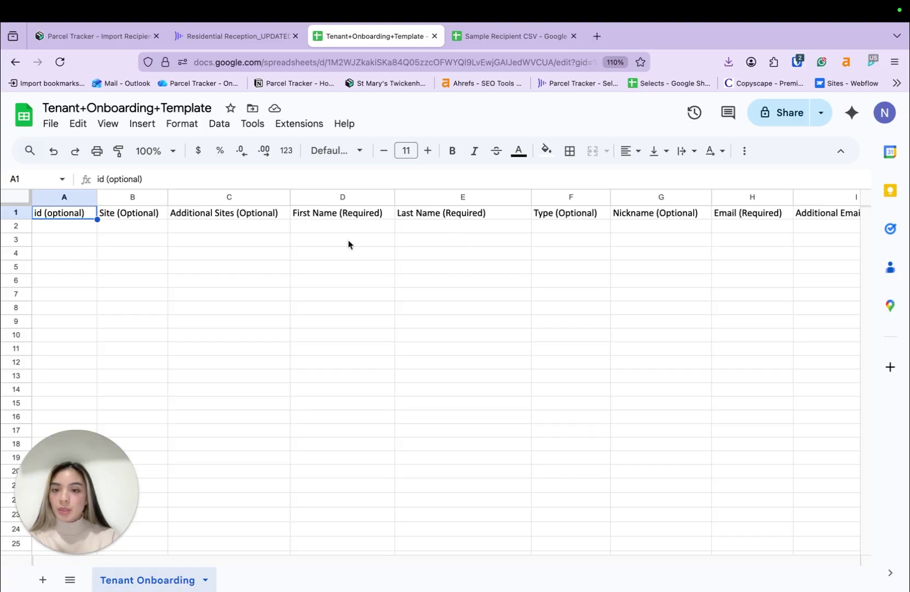
{"action": "scroll", "coordinate": [360, 226], "scroll_direction": "right", "scroll_amount": 2}
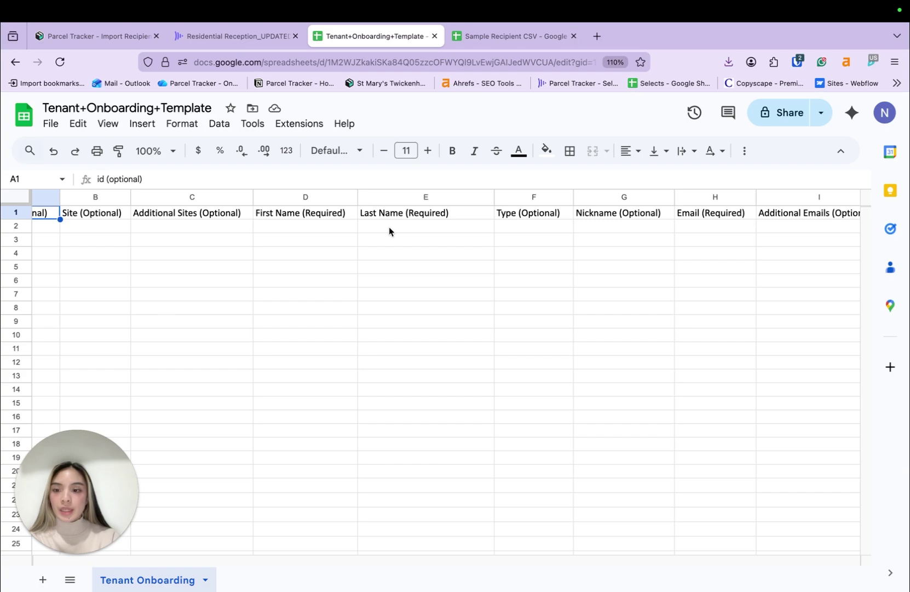
{"action": "scroll", "coordinate": [389, 227], "scroll_direction": "right", "scroll_amount": 5}
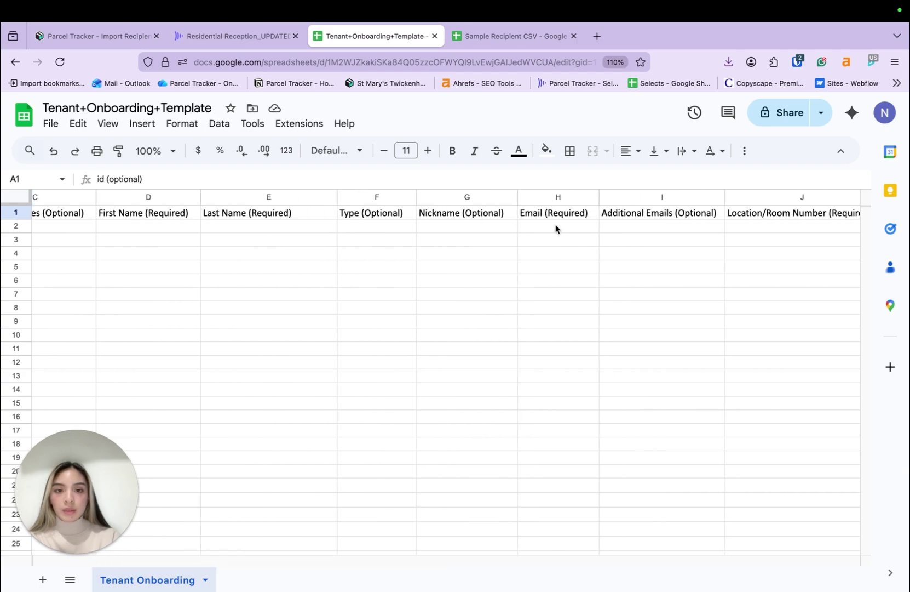
{"action": "scroll", "coordinate": [555, 229], "scroll_direction": "right", "scroll_amount": 1}
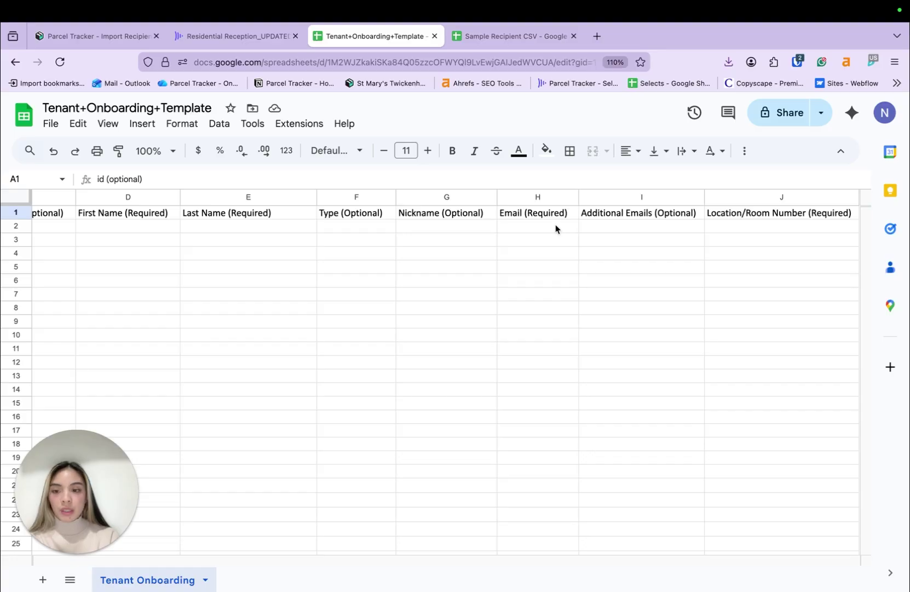
{"action": "scroll", "coordinate": [555, 224], "scroll_direction": "right", "scroll_amount": 1}
{"action": "left_click", "coordinate": [573, 216]}
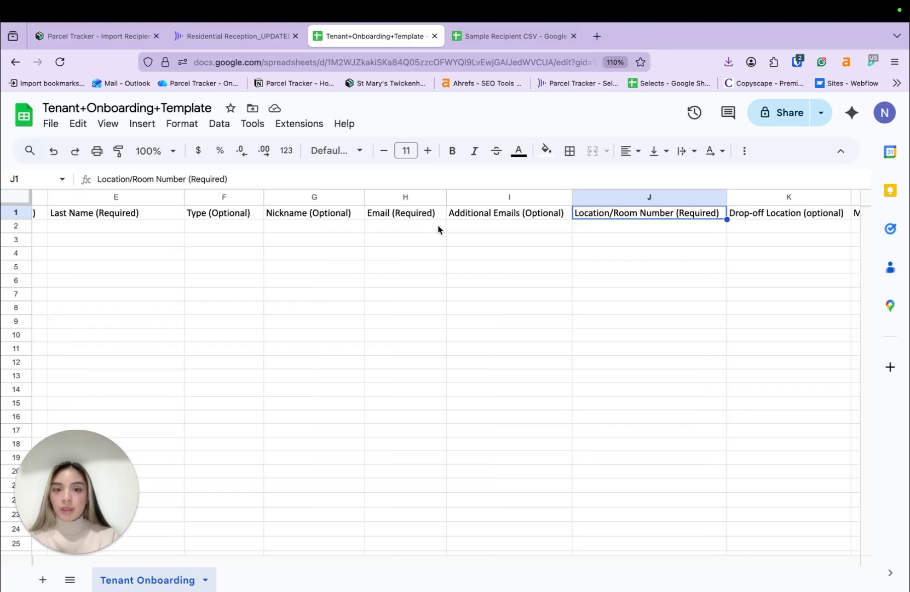
{"action": "scroll", "coordinate": [584, 222], "scroll_direction": "right", "scroll_amount": 1}
{"action": "left_click", "coordinate": [586, 226]}
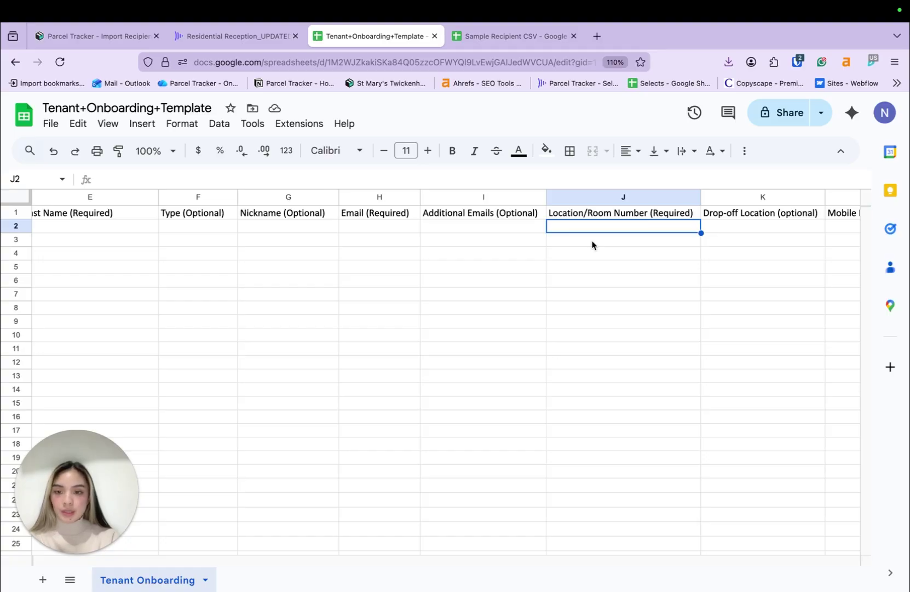
Review the floor and room entries in the location column of the Sample Recipient CSV's Resi Reception sheet.
{"action": "key", "text": "ctrl+Tab"}
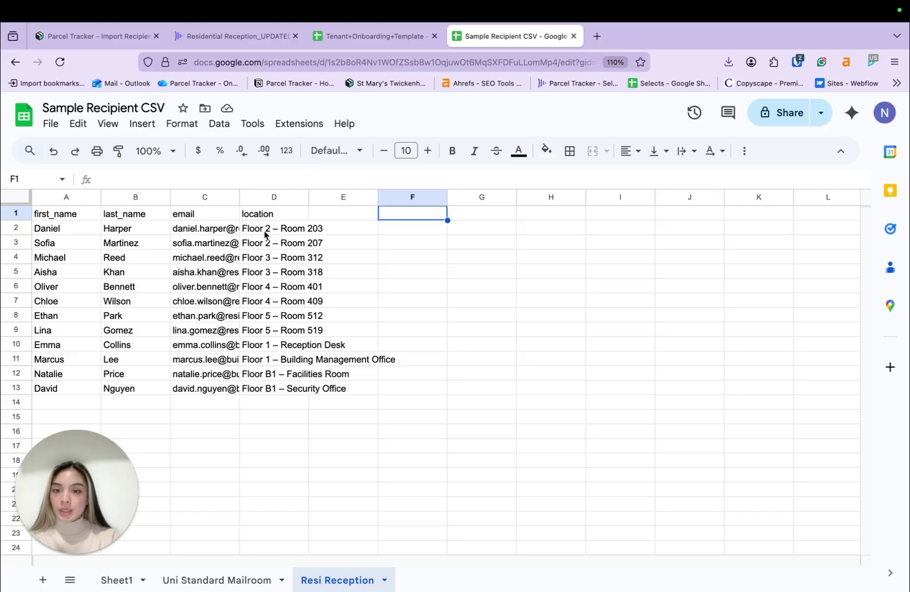
{"action": "left_click_drag", "start_coordinate": [264, 231], "coordinate": [315, 330]}
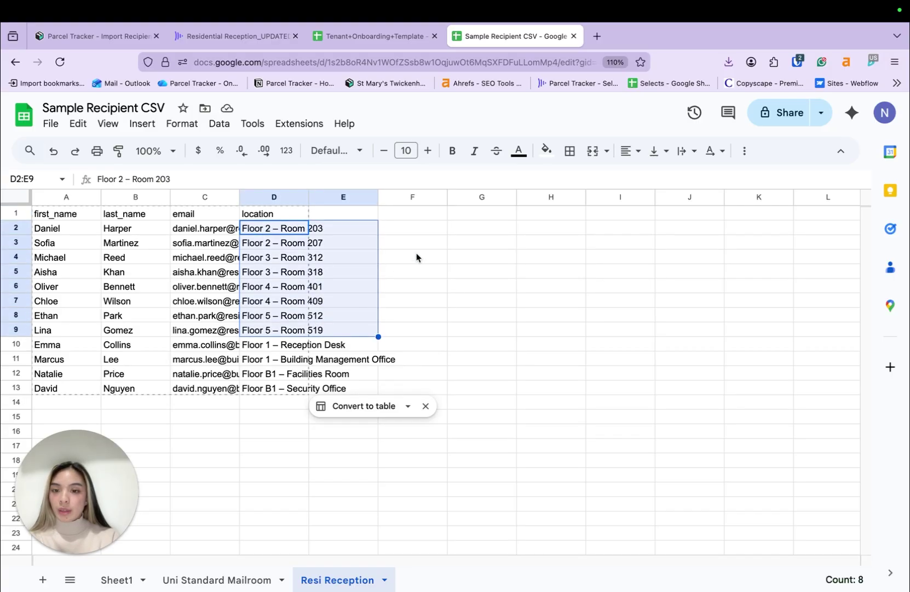
{"action": "left_click", "coordinate": [323, 349]}
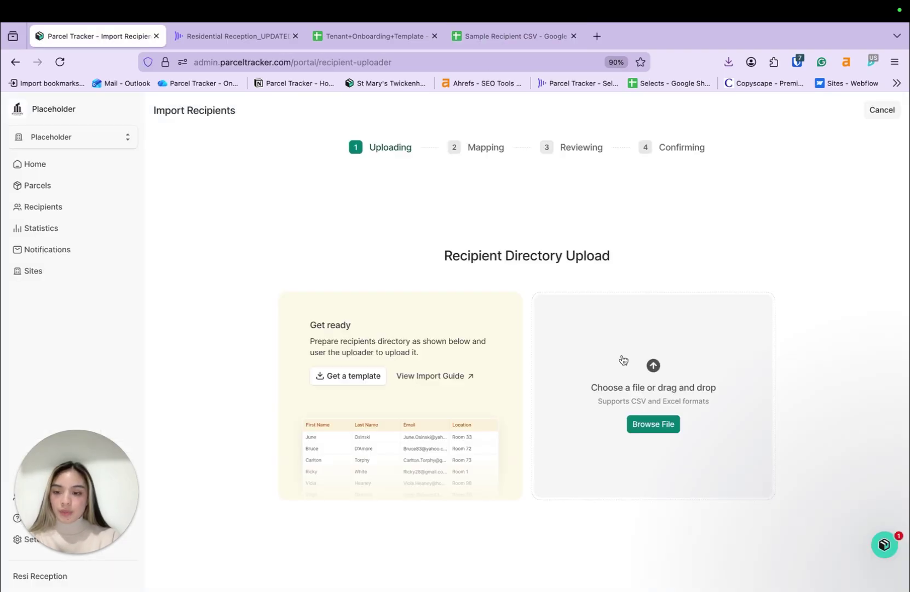
Upload "Residential Sample CSV .csv" from the Resi folder, confirm permission to upload the data and proceed to column mapping.
{"action": "left_click", "coordinate": [645, 429]}
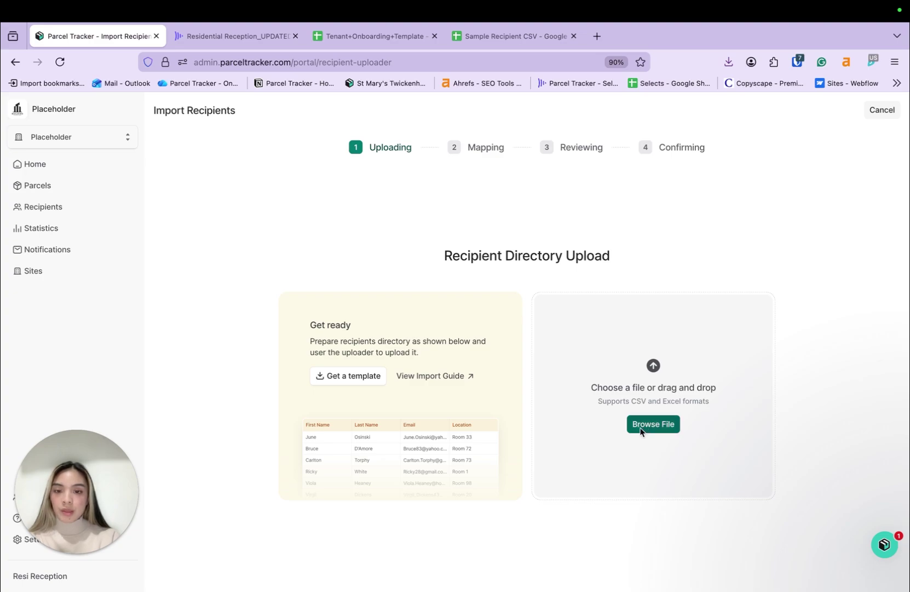
{"action": "left_click", "coordinate": [520, 113]}
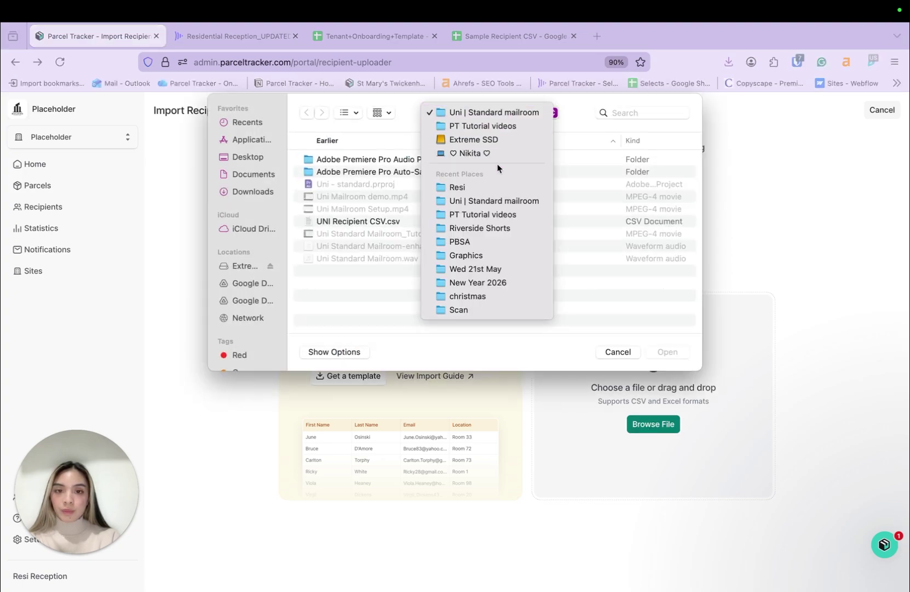
{"action": "left_click", "coordinate": [489, 184]}
{"action": "scroll", "coordinate": [409, 254], "scroll_direction": "down", "scroll_amount": 2}
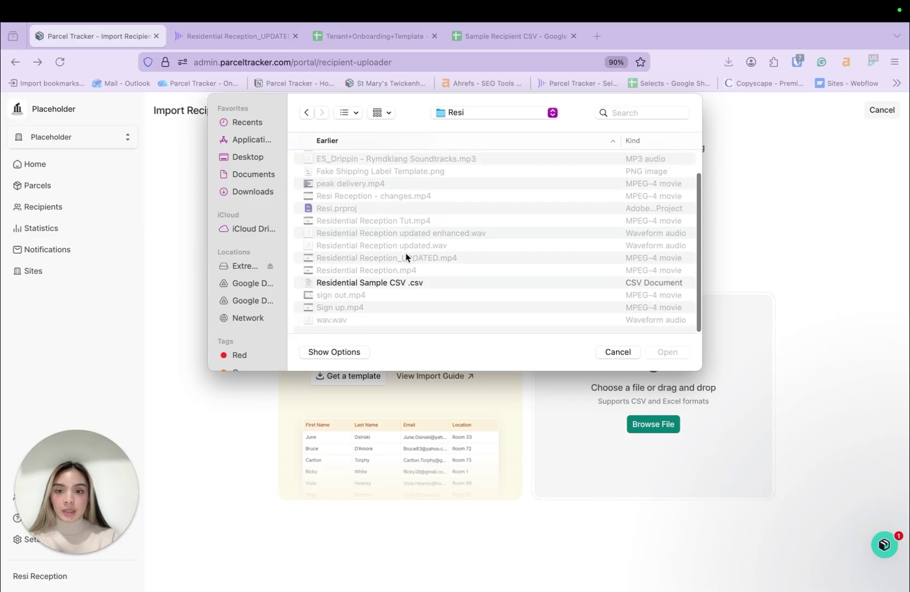
{"action": "left_click", "coordinate": [382, 283]}
{"action": "left_click", "coordinate": [666, 351]}
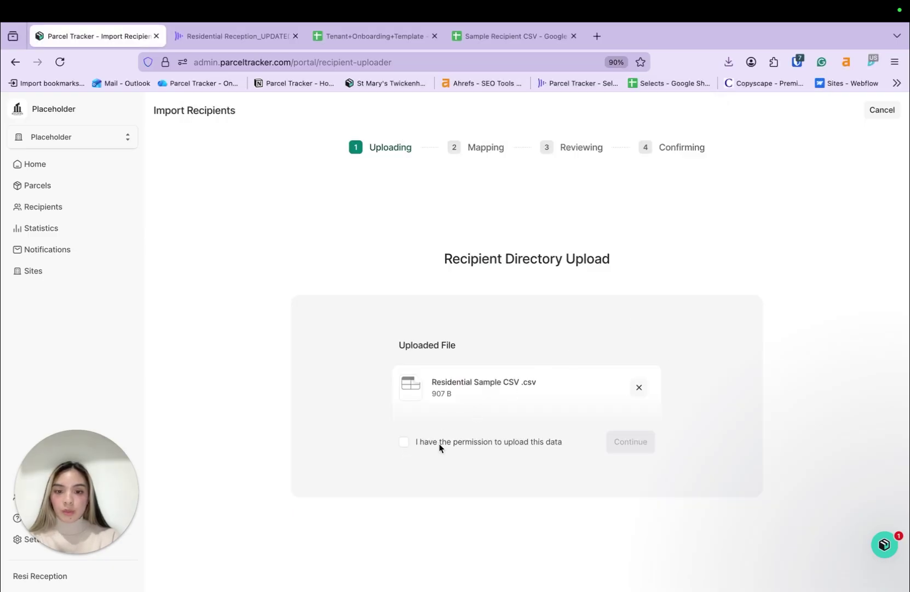
{"action": "left_click", "coordinate": [406, 442]}
{"action": "left_click", "coordinate": [632, 439]}
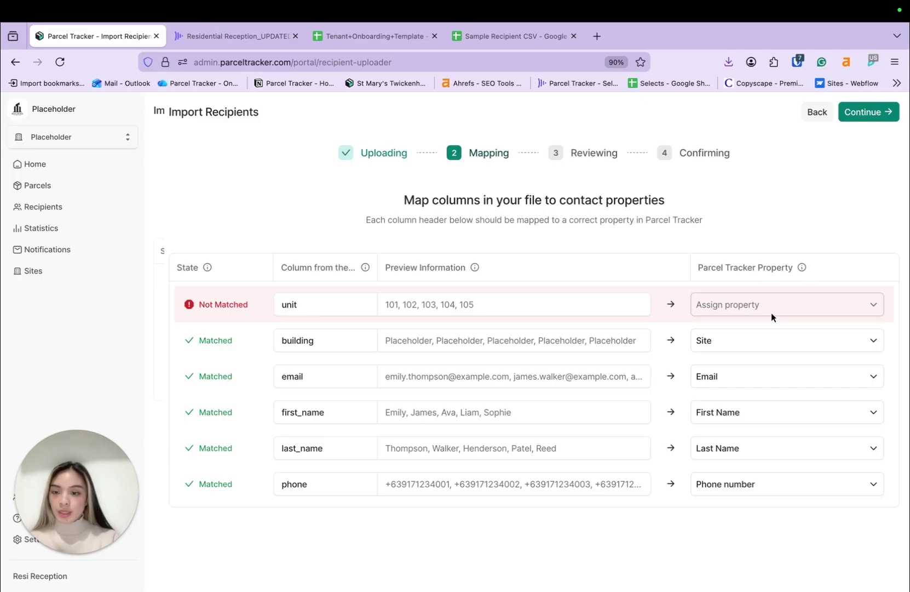
Assign the Location property to the unmatched unit column and proceed to the data review.
{"action": "left_click", "coordinate": [802, 308]}
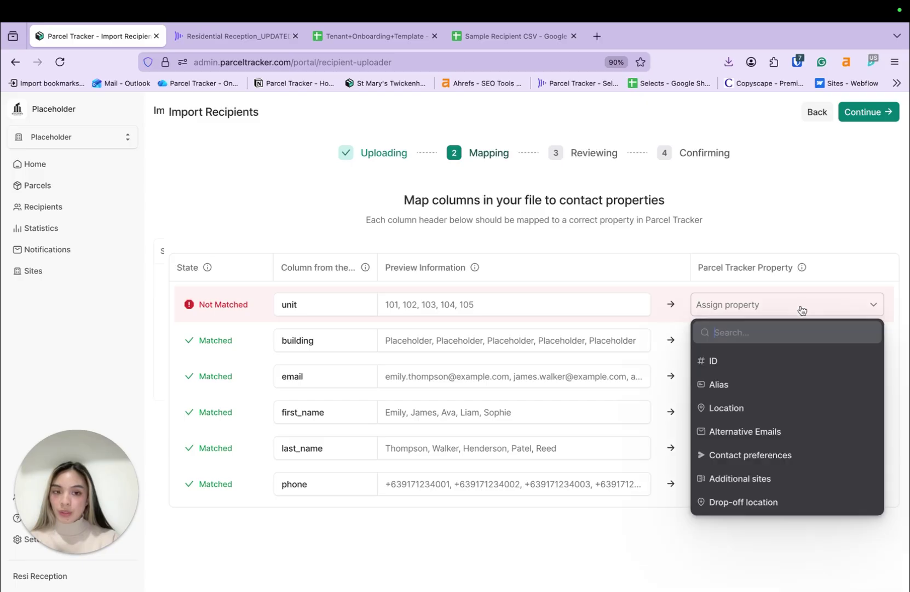
{"action": "left_click", "coordinate": [741, 408]}
{"action": "left_click", "coordinate": [872, 113]}
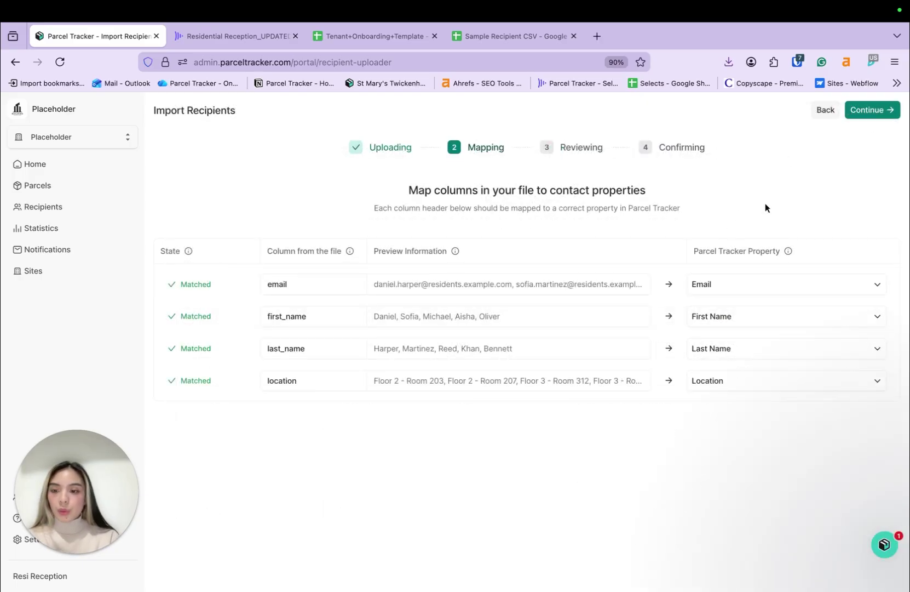
{"action": "left_click", "coordinate": [872, 112]}
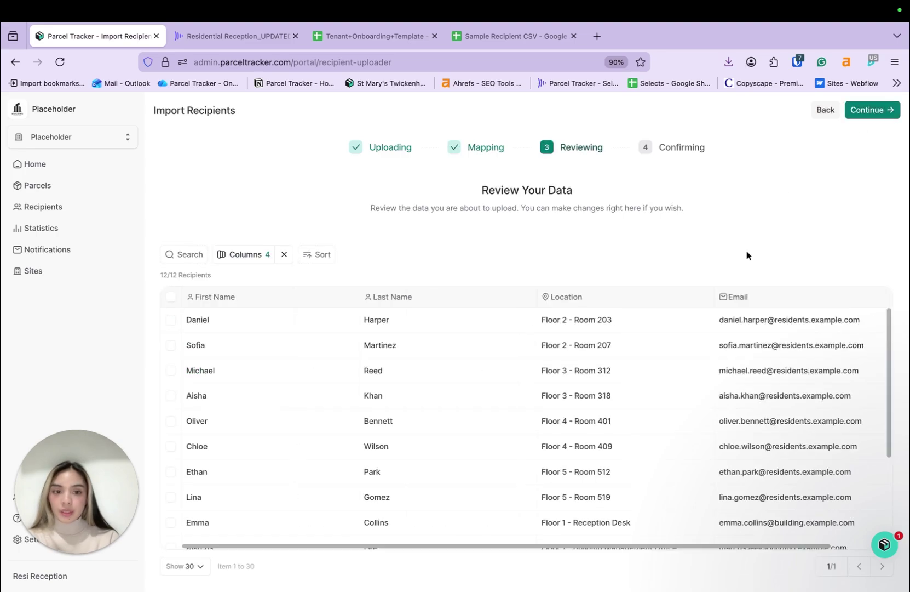
Review the recipient rows prepared for upload and complete the import.
{"action": "scroll", "coordinate": [632, 430], "scroll_direction": "down", "scroll_amount": 3}
{"action": "scroll", "coordinate": [632, 430], "scroll_direction": "up", "scroll_amount": 3}
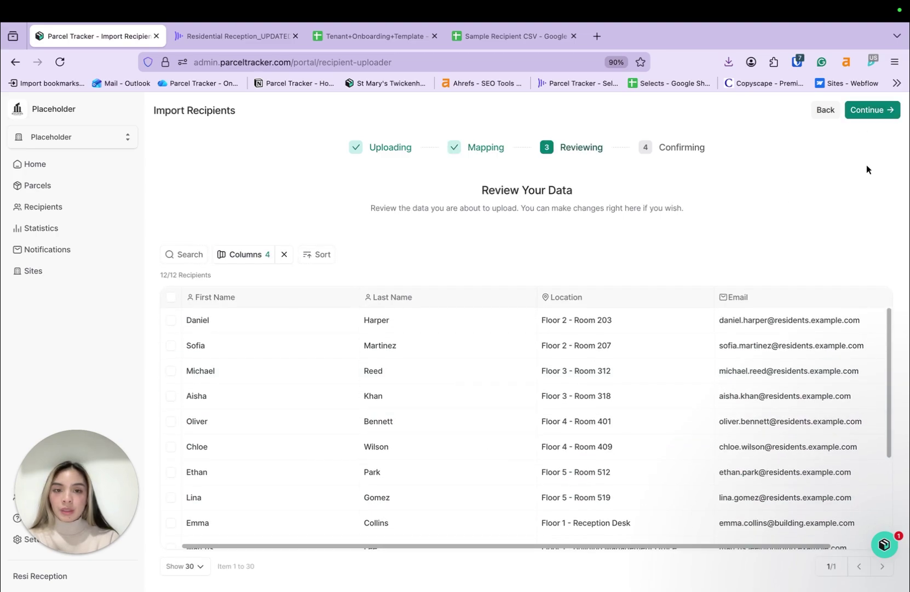
{"action": "left_click", "coordinate": [877, 111]}
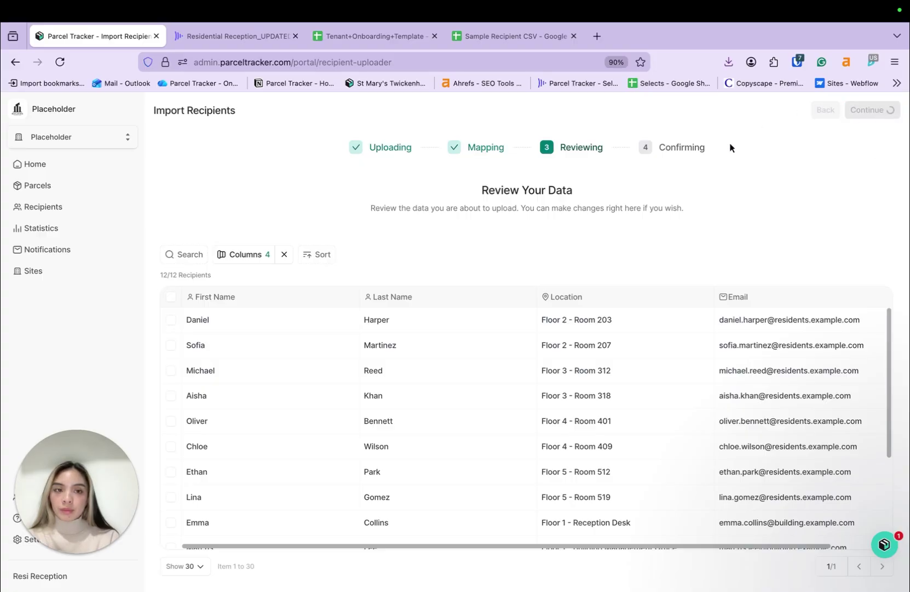
{"action": "left_click", "coordinate": [885, 115]}
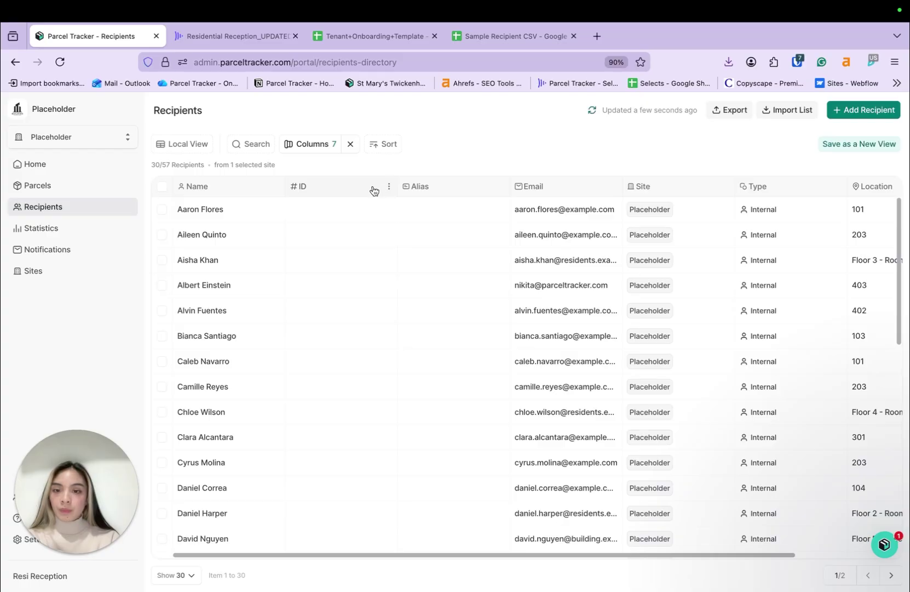
Hide the ID and Alias columns in the recipients table.
{"action": "left_click", "coordinate": [389, 189]}
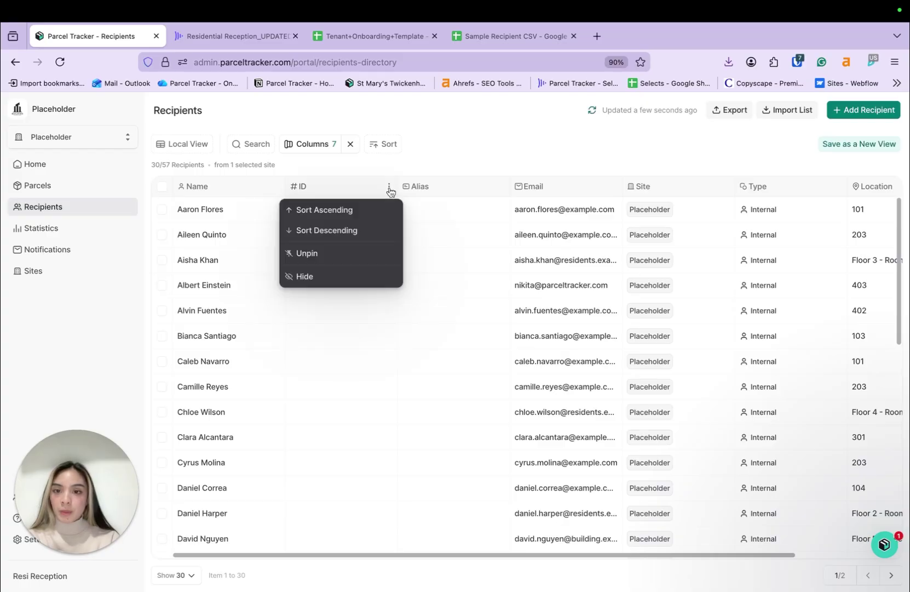
{"action": "left_click", "coordinate": [349, 277]}
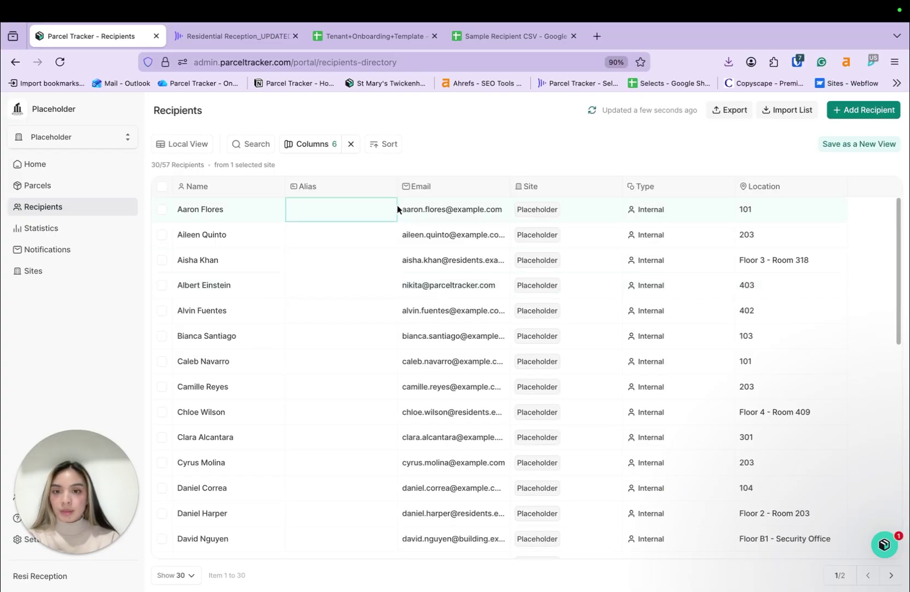
{"action": "left_click", "coordinate": [389, 187]}
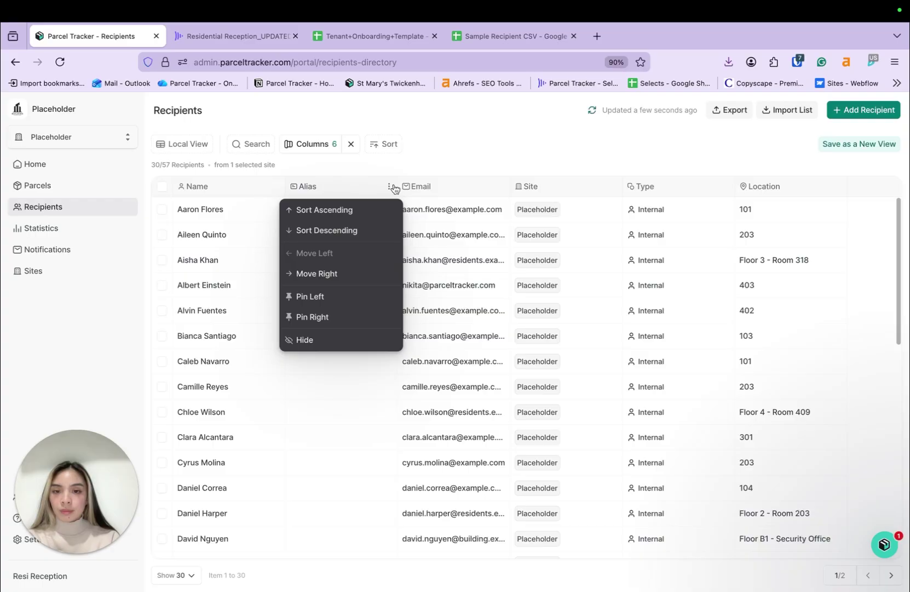
{"action": "left_click", "coordinate": [351, 342]}
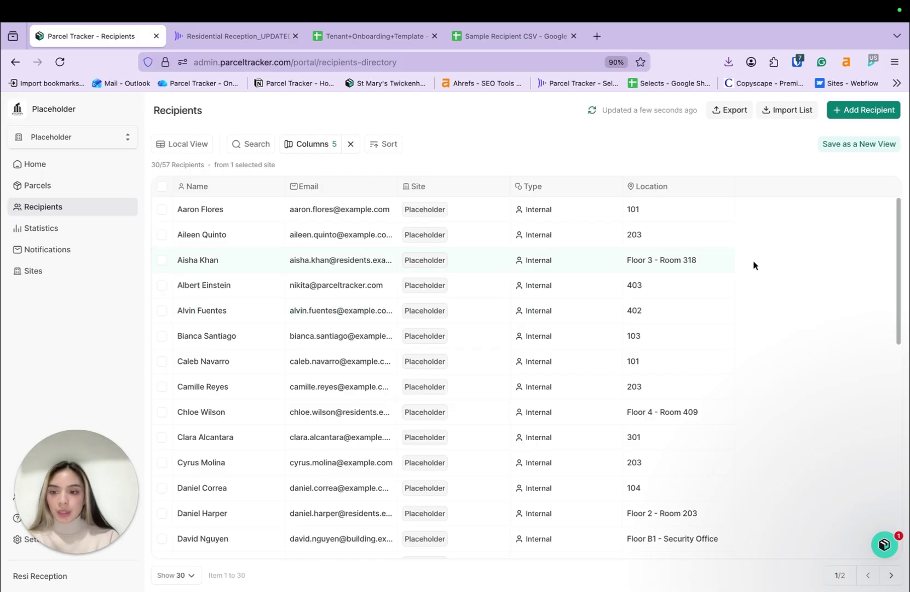
Start a new recipient entry and fill in the recipient's email address, first name and last name.
{"action": "left_click", "coordinate": [859, 109]}
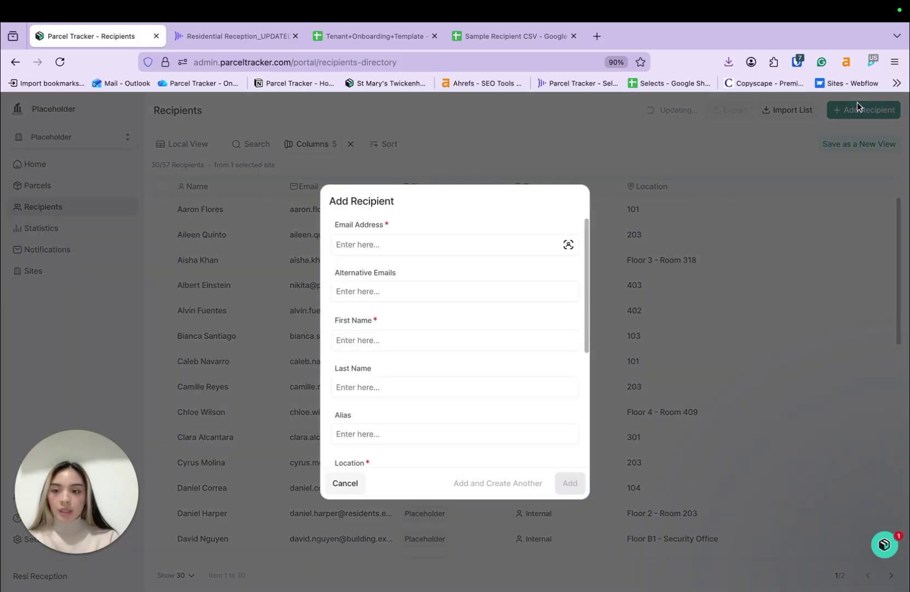
{"action": "left_click", "coordinate": [433, 244]}
{"action": "type", "text": "benfrank@example.com"}
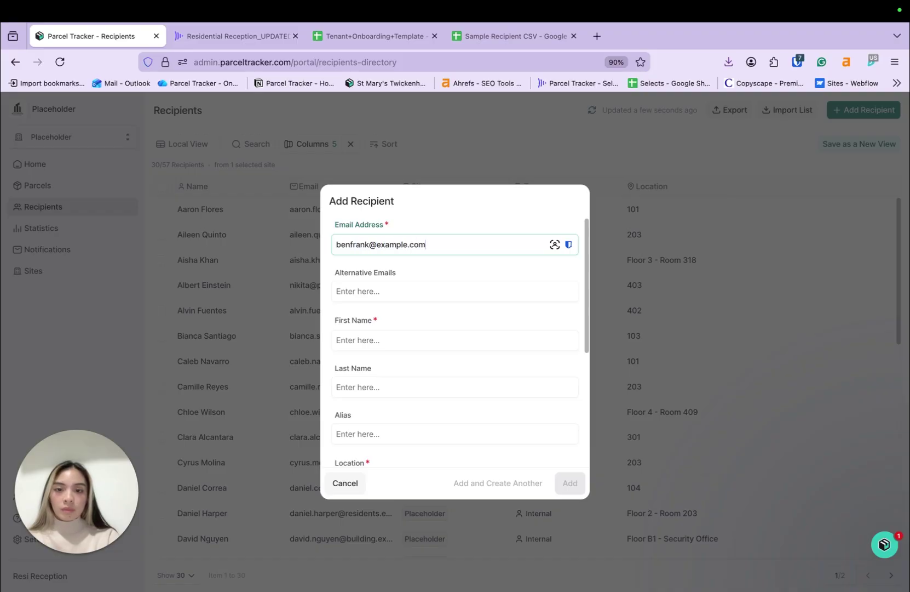
{"action": "left_click", "coordinate": [437, 342]}
{"action": "type", "text": "Benjamin"}
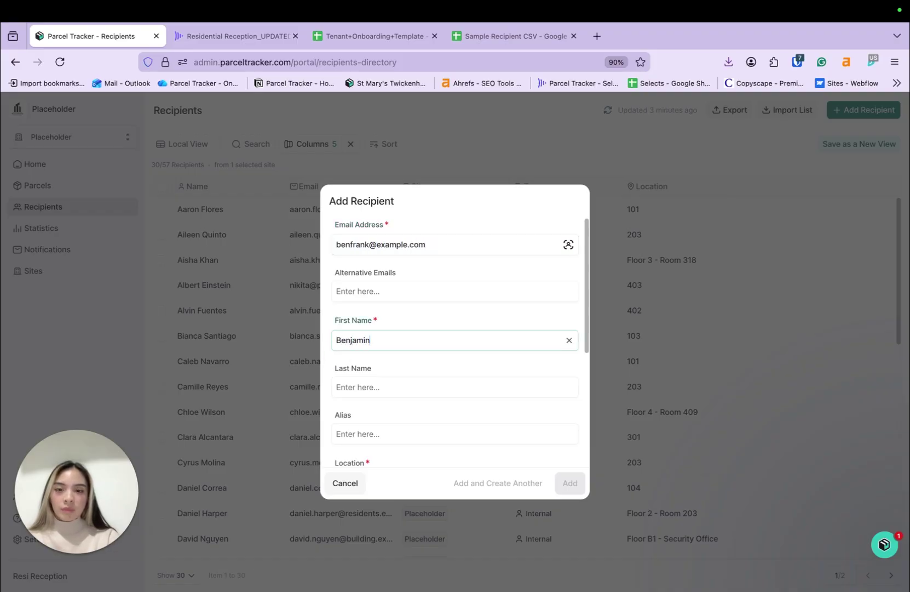
{"action": "scroll", "coordinate": [421, 328], "scroll_direction": "down", "scroll_amount": 2}
{"action": "left_click", "coordinate": [409, 307]}
{"action": "type", "text": "Franklin"}
Set the recipient's location to "Floor 2 - Room 1" and add the recipient to the directory.
{"action": "left_click", "coordinate": [372, 400]}
{"action": "type", "text": "F"}
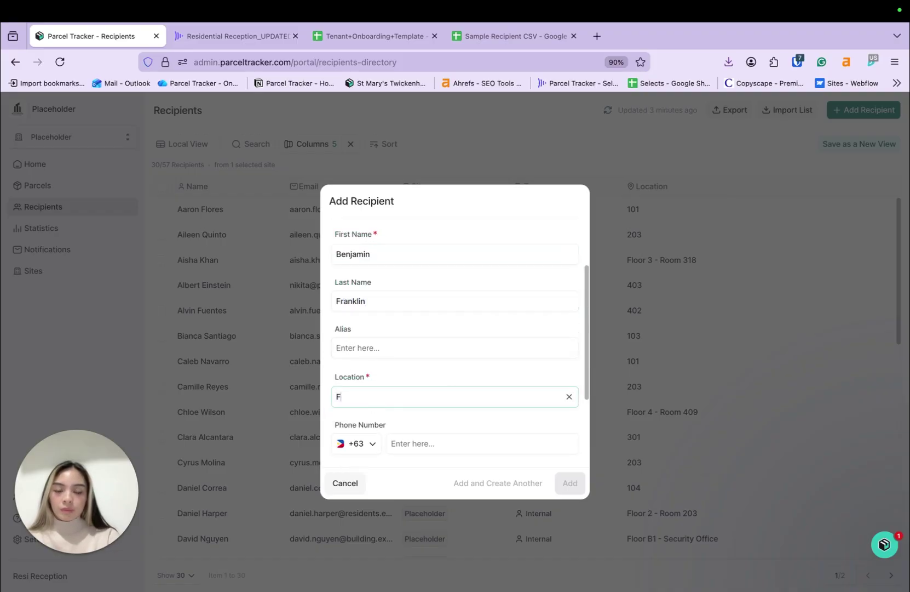
{"action": "type", "text": "loor 2 - Room 1"}
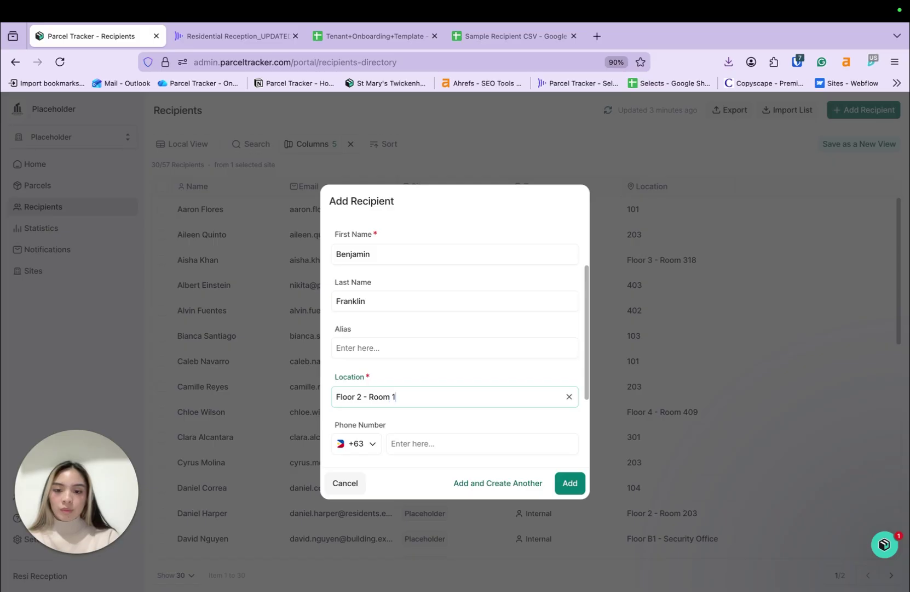
{"action": "scroll", "coordinate": [510, 408], "scroll_direction": "down", "scroll_amount": 2}
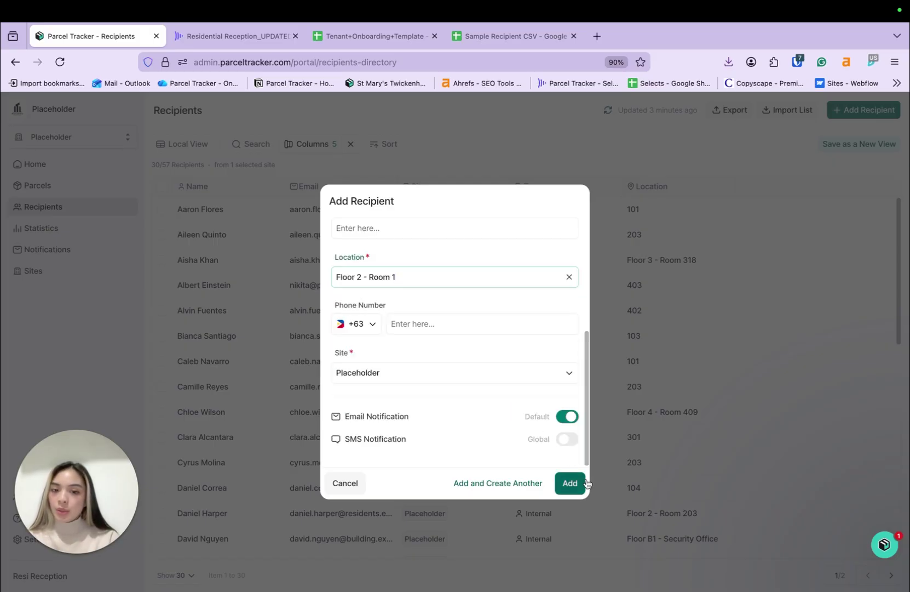
{"action": "left_click", "coordinate": [571, 484]}
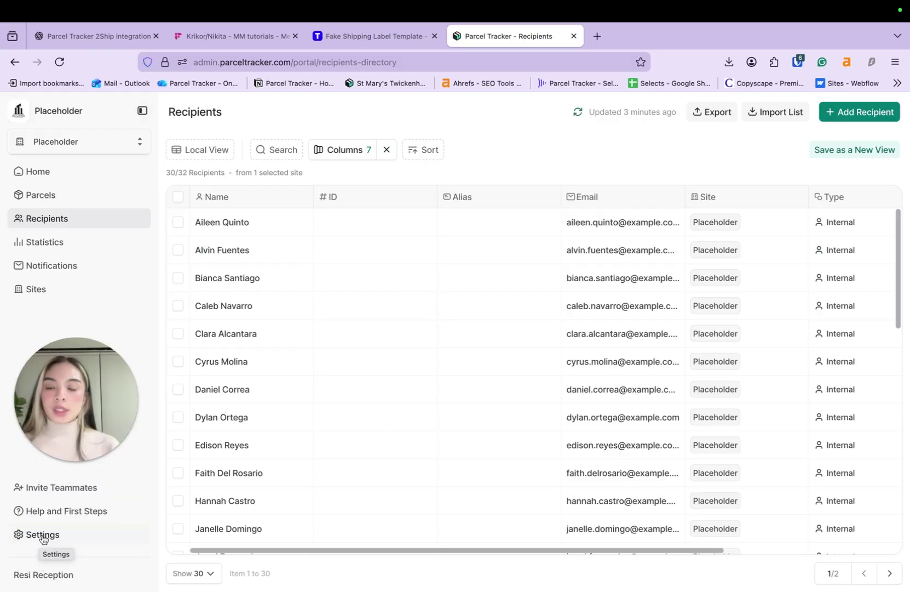
Open the mailroom users settings and start a new user invitation.
{"action": "left_click", "coordinate": [42, 535]}
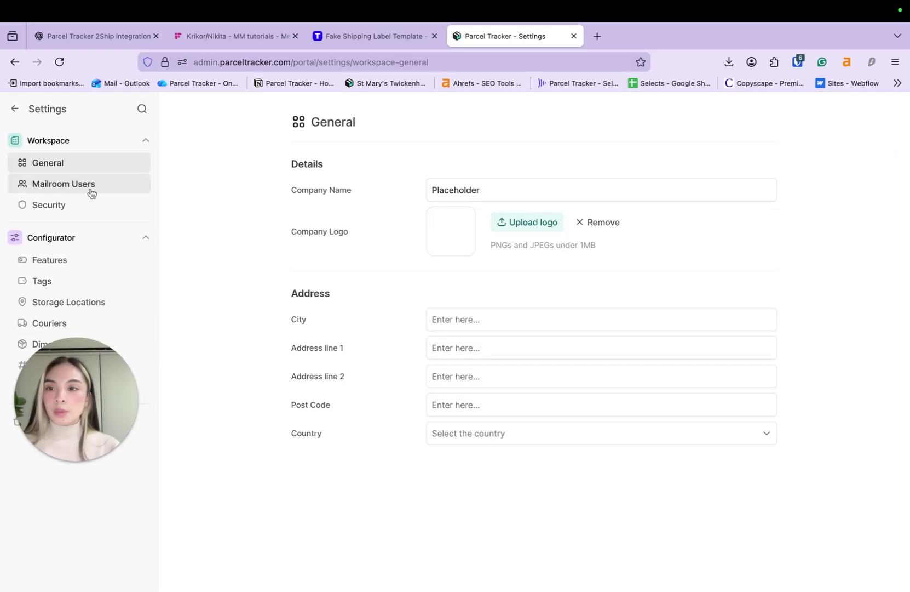
{"action": "left_click", "coordinate": [90, 189]}
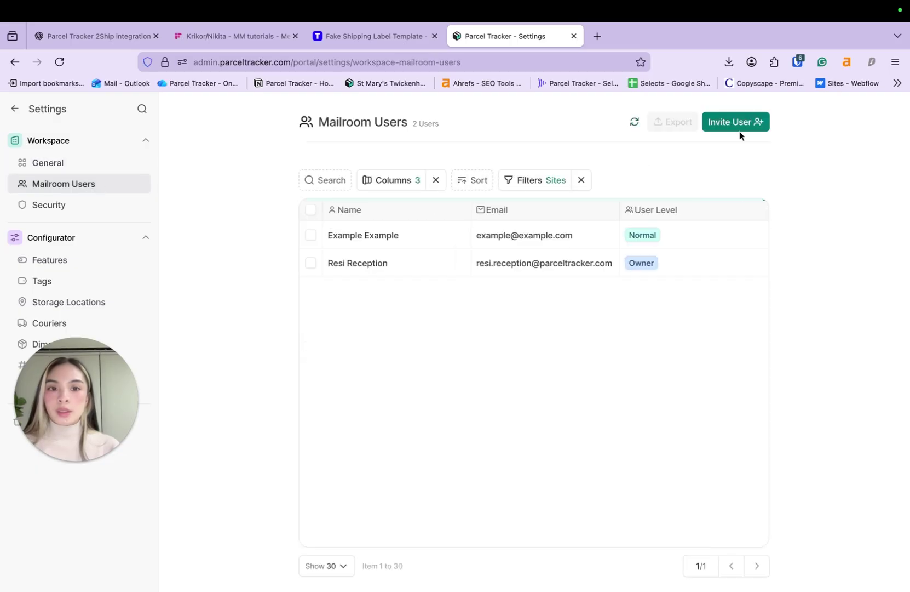
{"action": "left_click", "coordinate": [747, 124]}
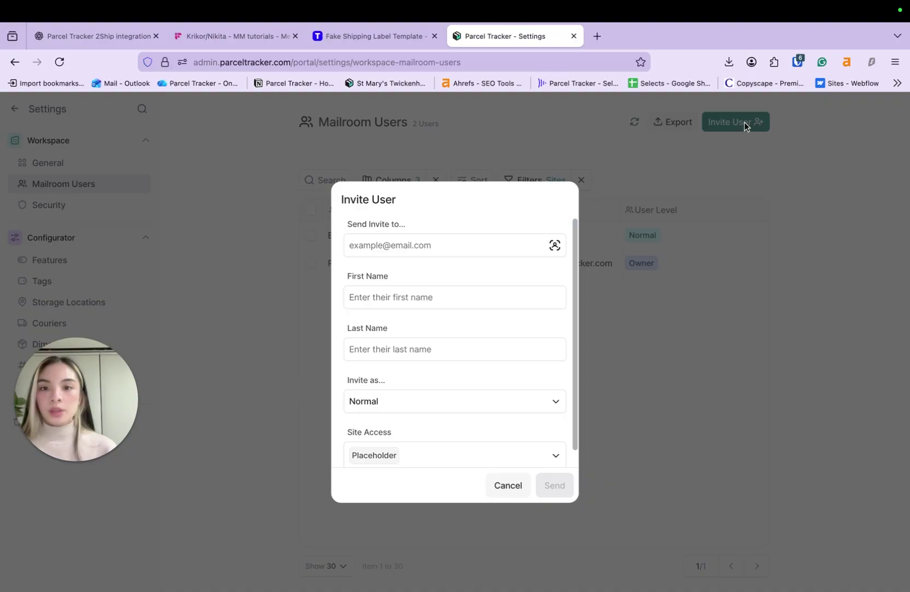
Enter the invited mailroom user's email address, first name and last name.
{"action": "left_click", "coordinate": [481, 246]}
{"action": "type", "text": "fl"}
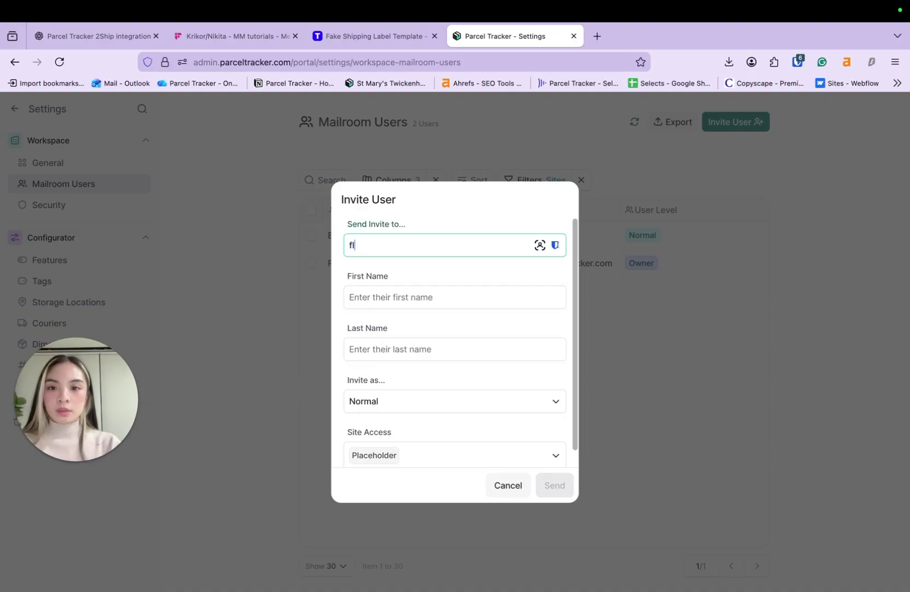
{"action": "type", "text": "orence@example.com"}
{"action": "key", "text": "Tab"}
{"action": "type", "text": "Florence"}
{"action": "key", "text": "Tab"}
{"action": "type", "text": "Nightin"}
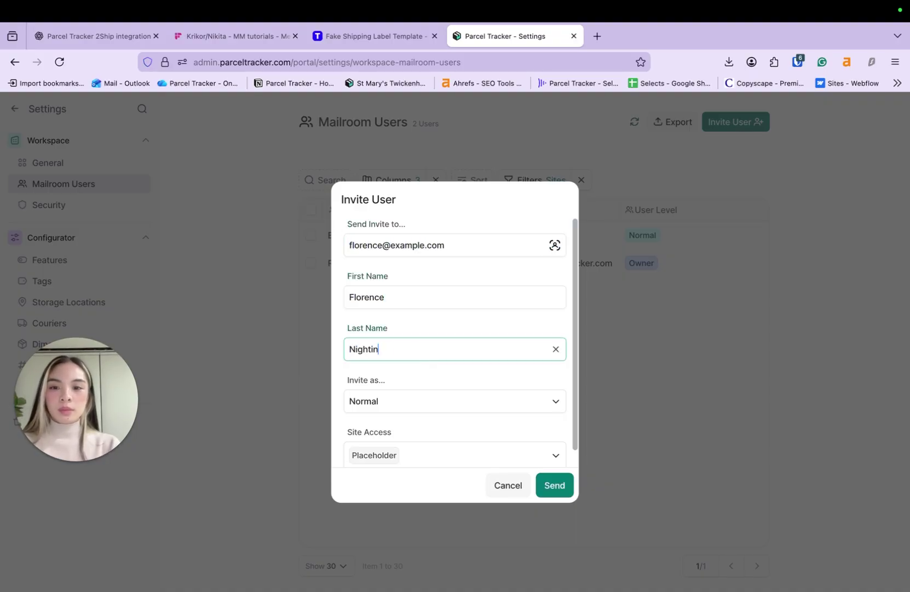
{"action": "type", "text": "gale"}
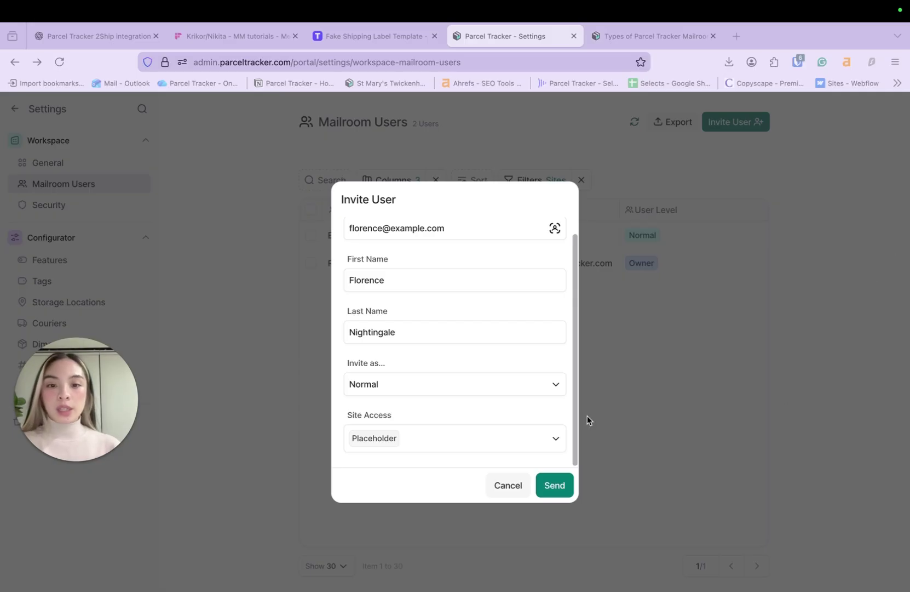
Keep the Normal user level and access to the Placeholder site, and send the invitation.
{"action": "left_click", "coordinate": [552, 385]}
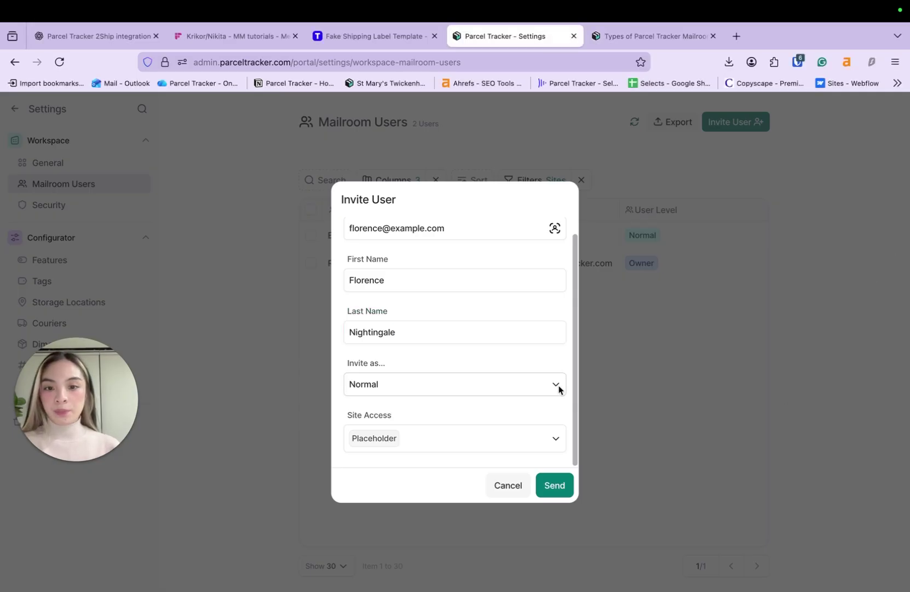
{"action": "left_click", "coordinate": [557, 386]}
{"action": "left_click", "coordinate": [493, 374]}
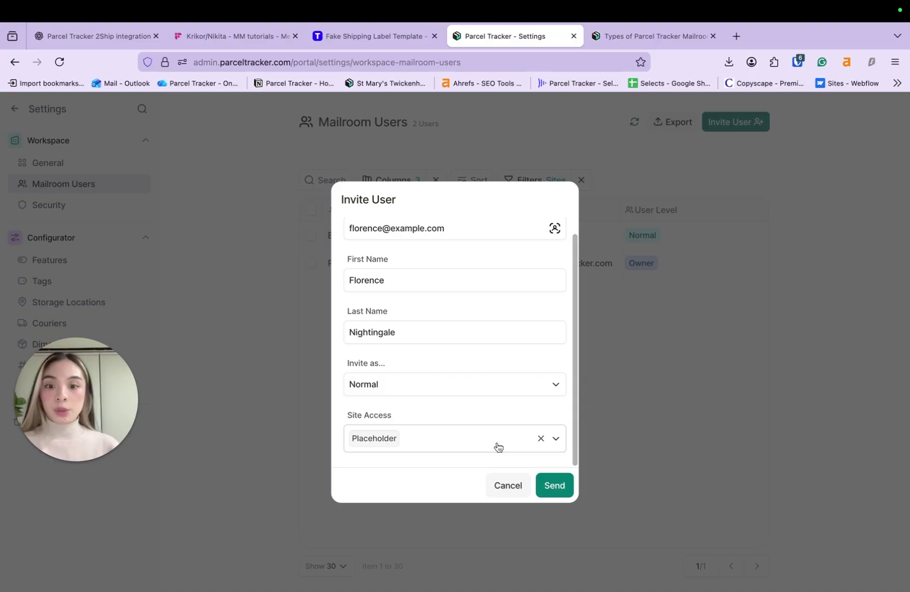
{"action": "left_click", "coordinate": [498, 447]}
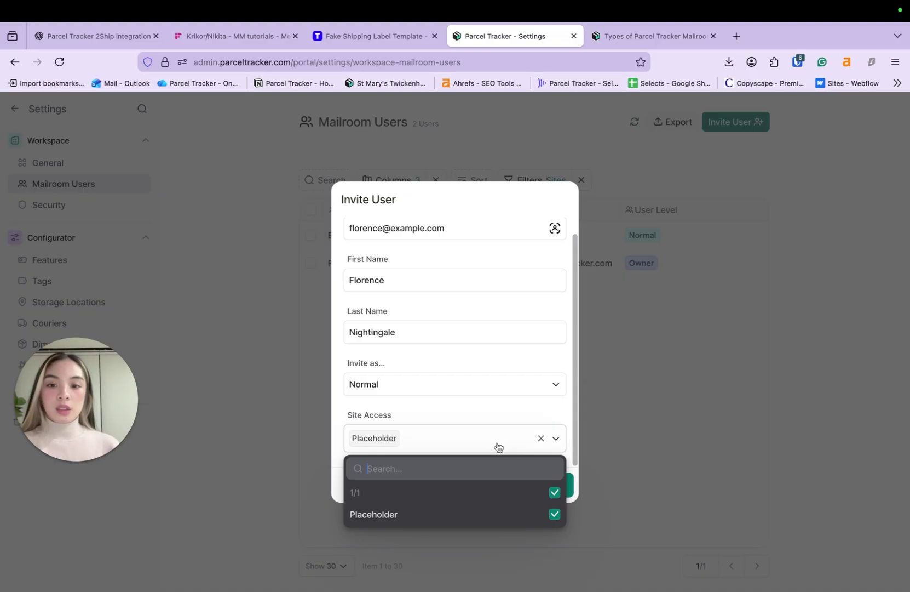
{"action": "left_click", "coordinate": [476, 412]}
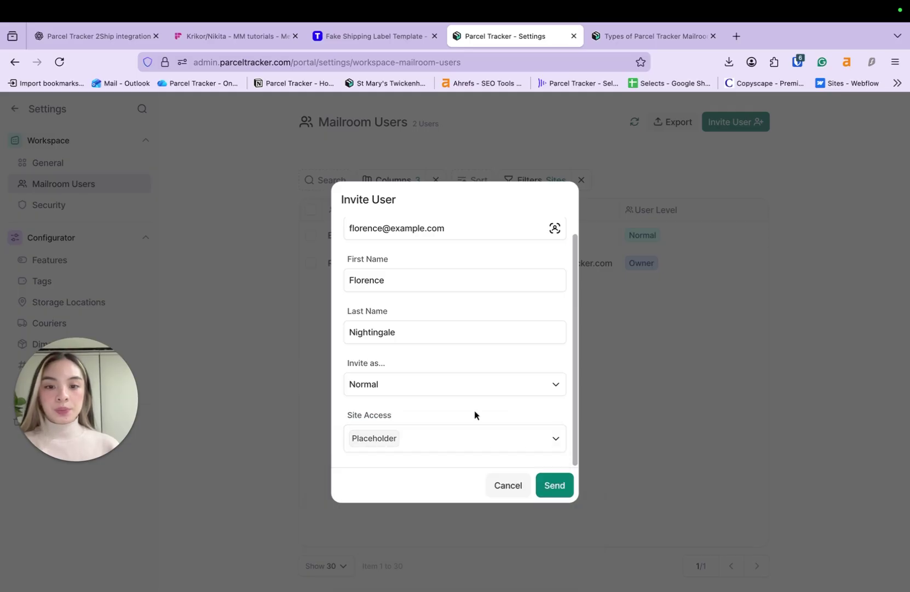
{"action": "left_click", "coordinate": [566, 493]}
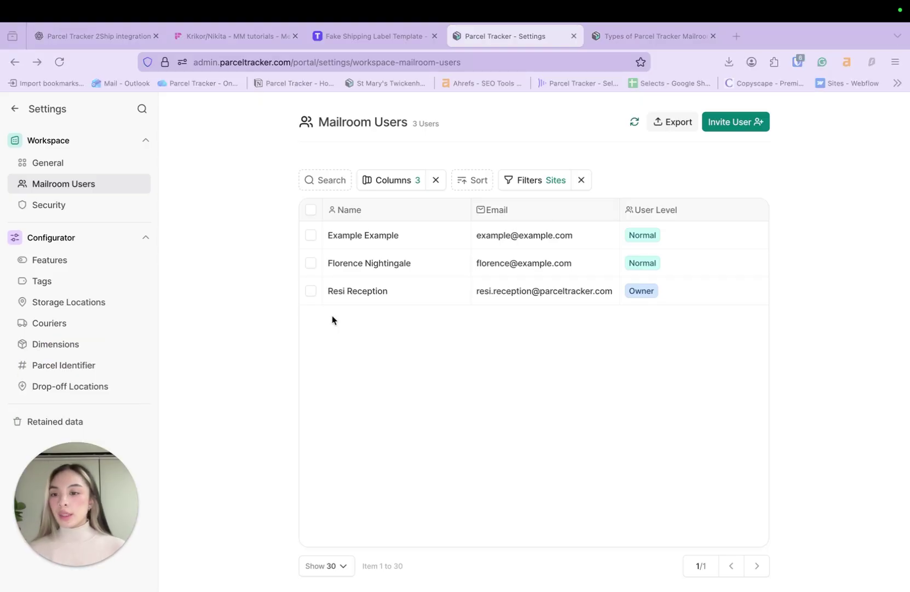
Create a parcel tag named "Deliver to Door" with the purple background colour 9170B8.
{"action": "left_click", "coordinate": [48, 282]}
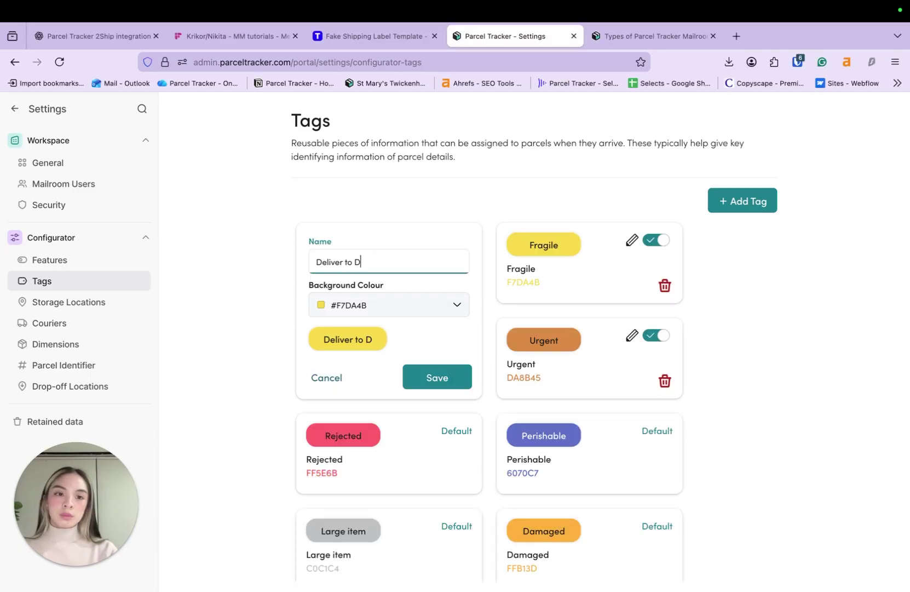
{"action": "type", "text": "oor"}
{"action": "left_click", "coordinate": [386, 305]}
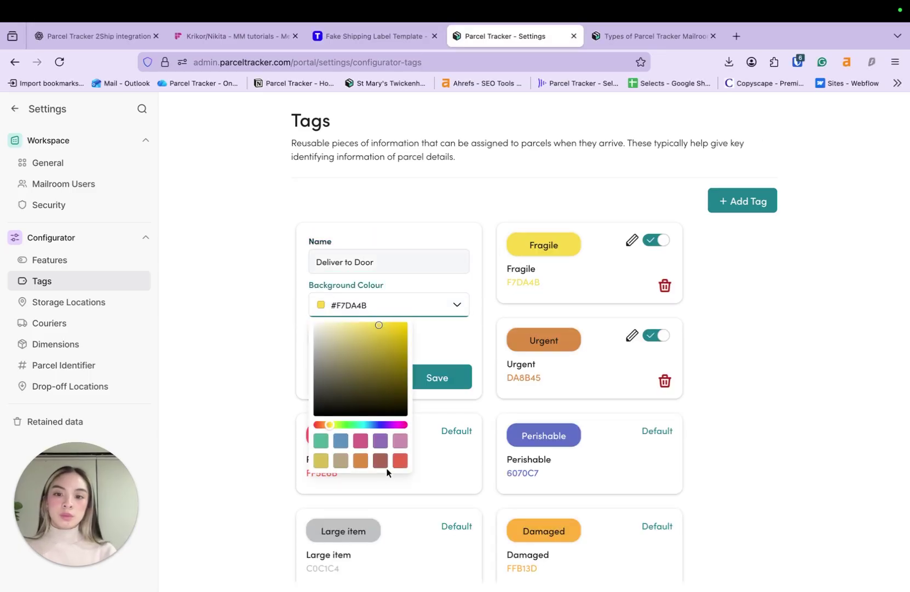
{"action": "left_click", "coordinate": [361, 437]}
{"action": "left_click", "coordinate": [449, 381]}
Create a parcel tag named "Hold until home" with the muted yellow background colour D6BF57.
{"action": "type", "text": "Hold until home"}
{"action": "left_click", "coordinate": [387, 304]}
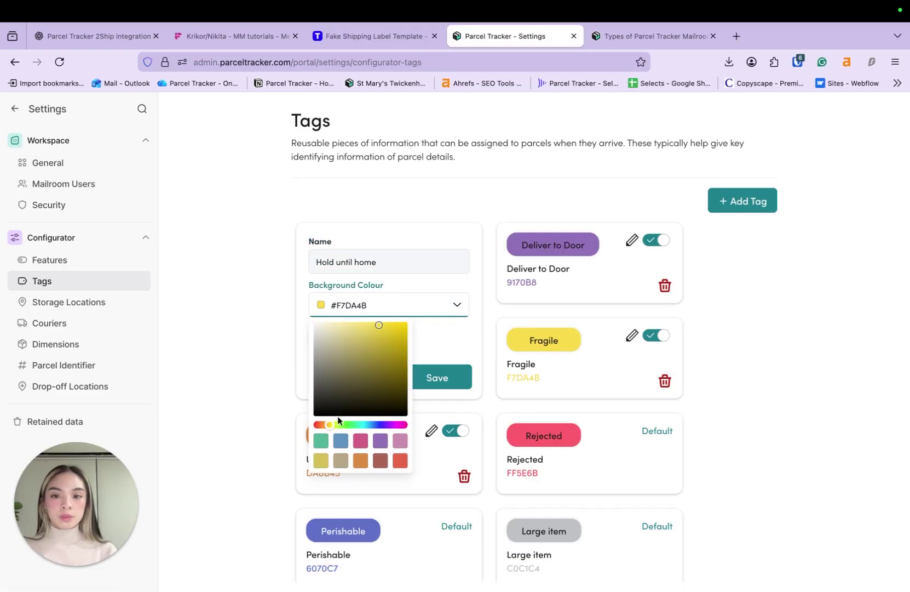
{"action": "left_click", "coordinate": [322, 460]}
{"action": "left_click", "coordinate": [438, 381]}
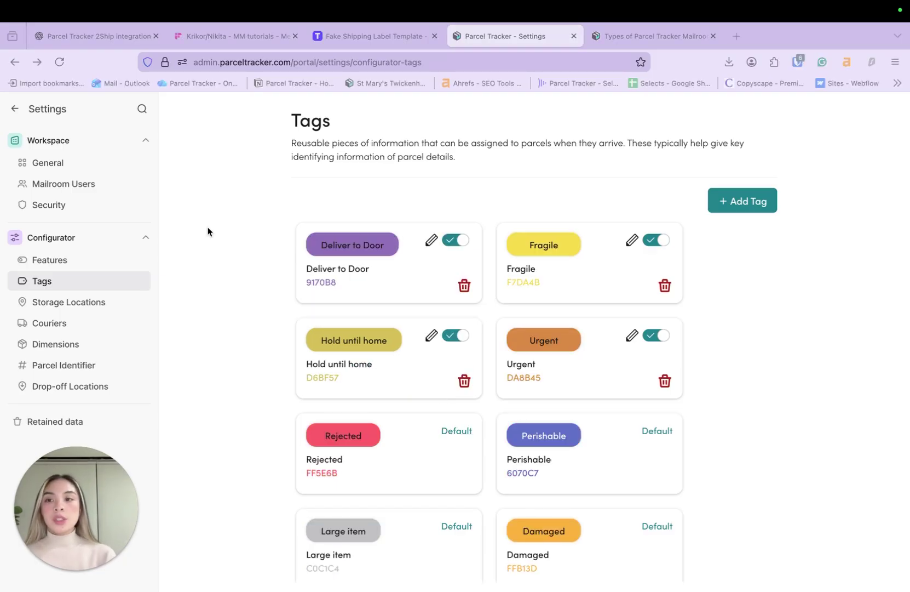
Leave the settings and open the default delivery notification template of the Placeholder site for editing.
{"action": "left_click", "coordinate": [15, 109]}
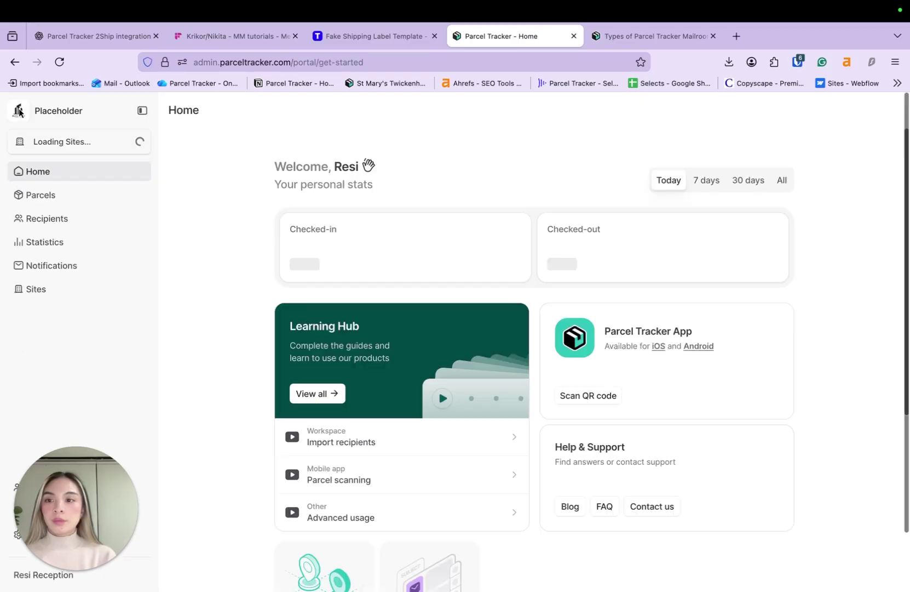
{"action": "left_click", "coordinate": [75, 267]}
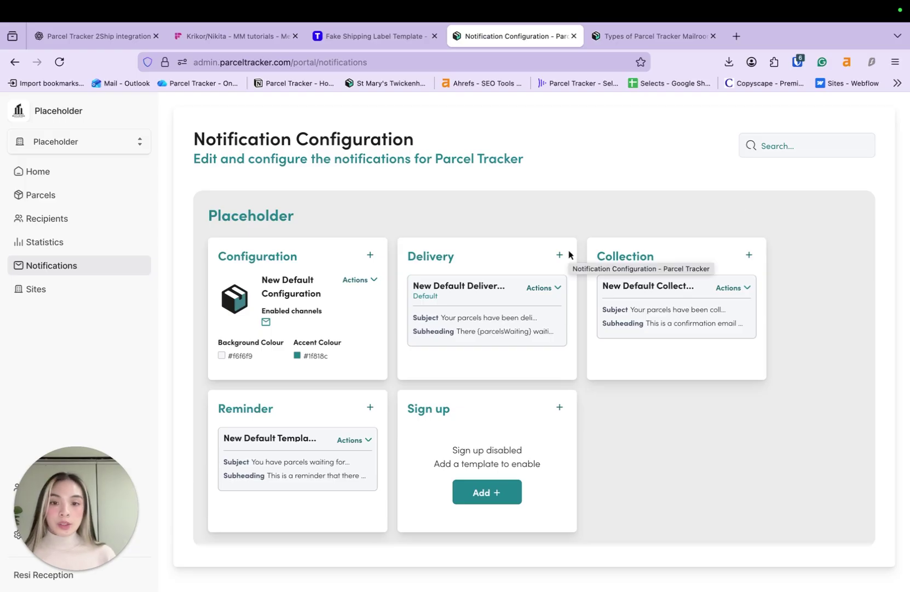
{"action": "left_click", "coordinate": [542, 289]}
{"action": "left_click", "coordinate": [444, 366]}
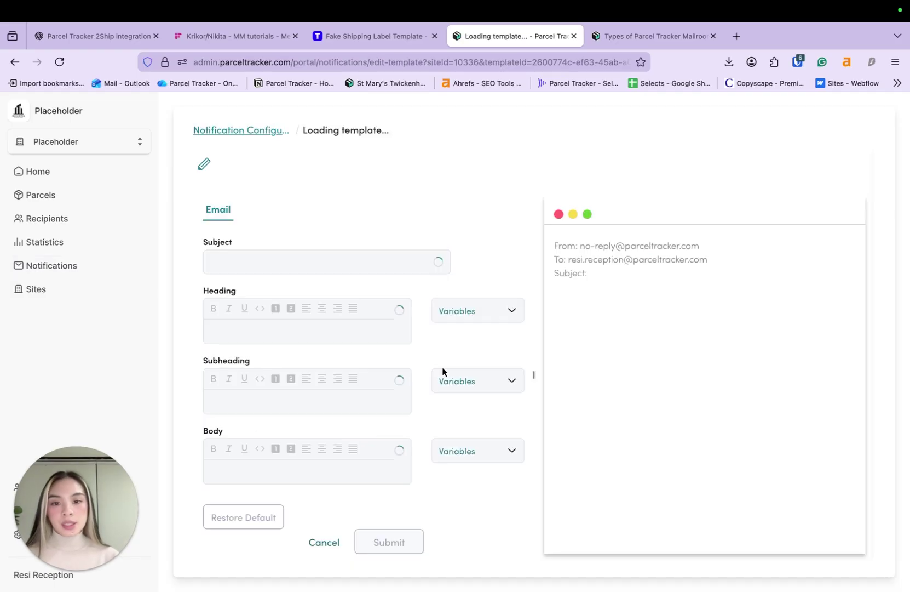
{"action": "key", "text": "super+minus"}
{"action": "key", "text": "super+minus"}
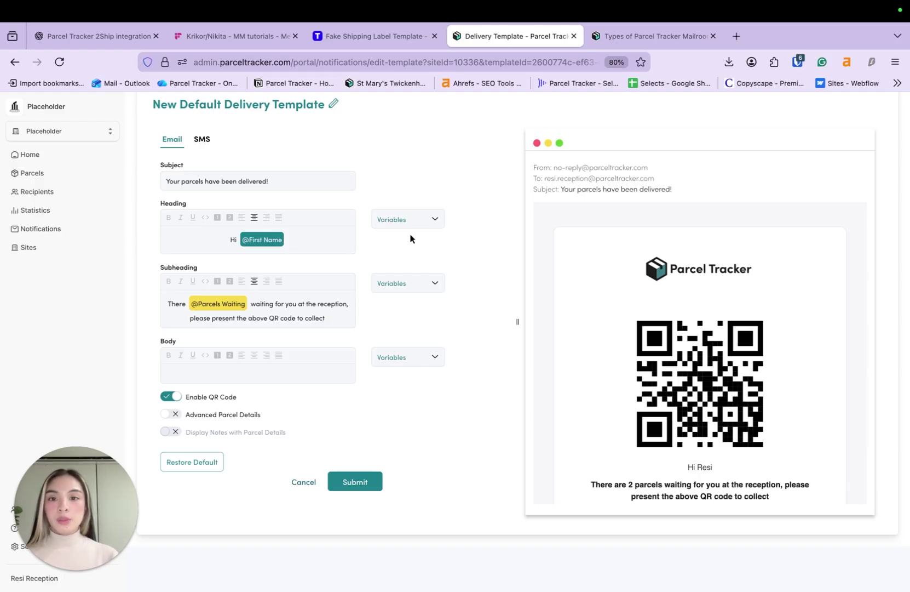
Enable Advanced Parcel Details in the delivery email template, check its preview and submit the template.
{"action": "left_click", "coordinate": [418, 221]}
{"action": "left_click", "coordinate": [455, 240]}
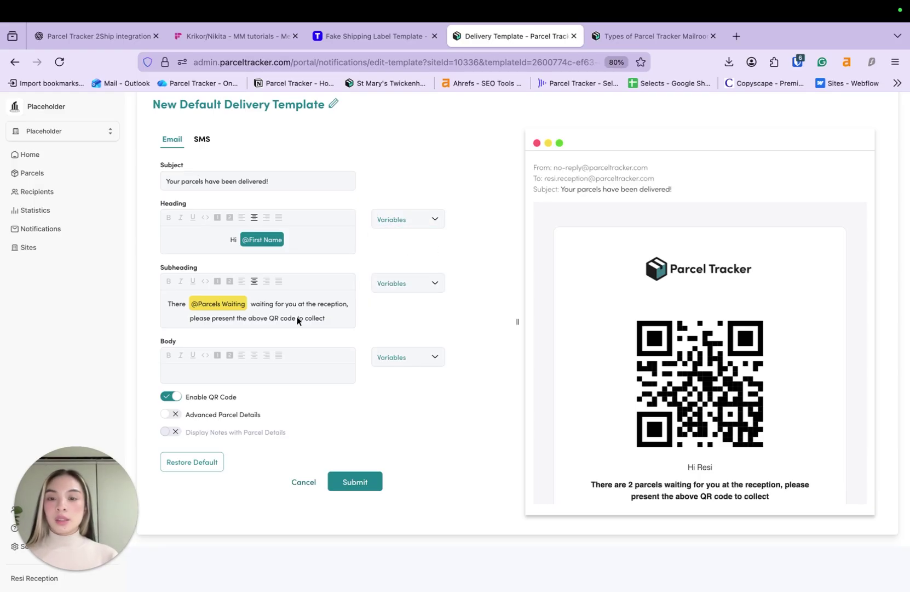
{"action": "scroll", "coordinate": [715, 360], "scroll_direction": "down", "scroll_amount": 1}
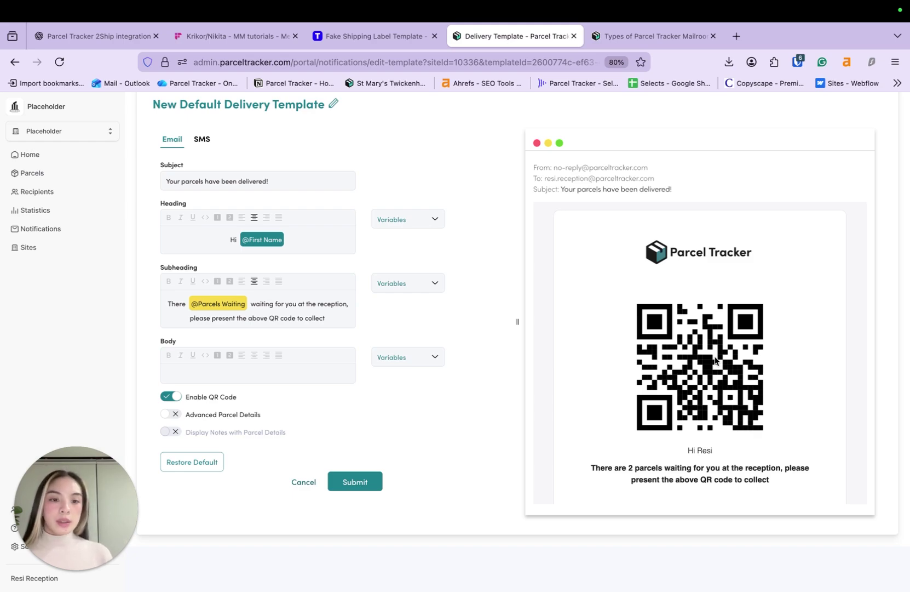
{"action": "scroll", "coordinate": [715, 360], "scroll_direction": "down", "scroll_amount": 2}
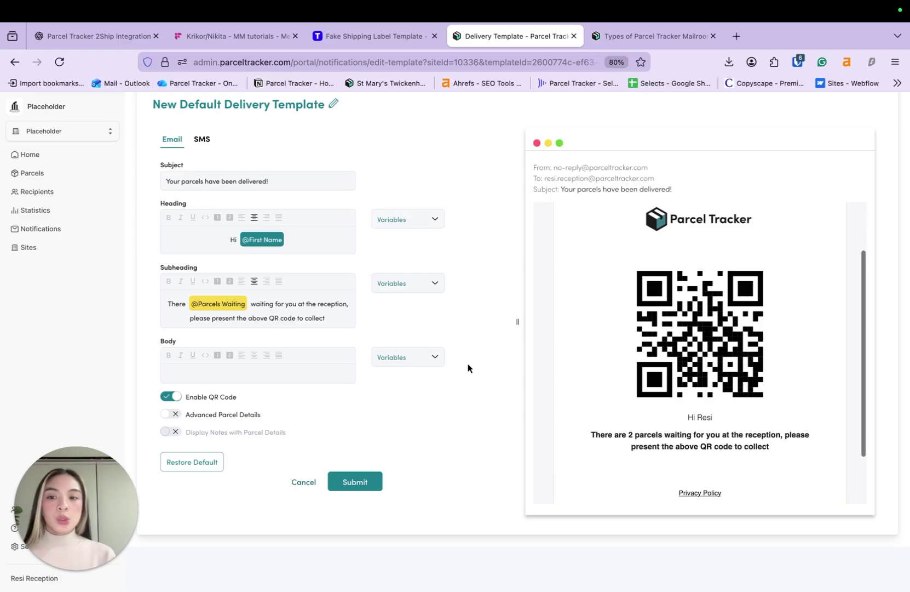
{"action": "left_click", "coordinate": [176, 415]}
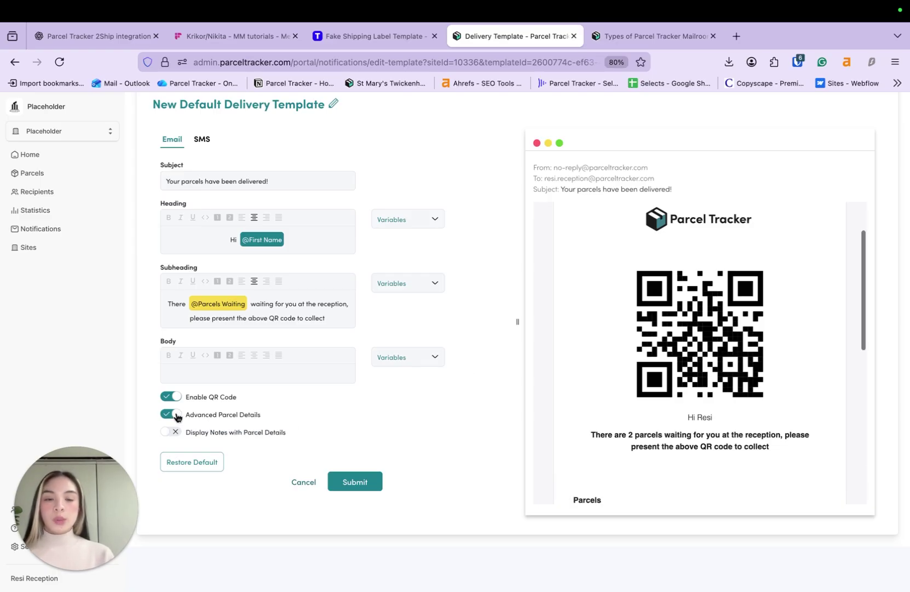
{"action": "scroll", "coordinate": [713, 335], "scroll_direction": "down", "scroll_amount": 5}
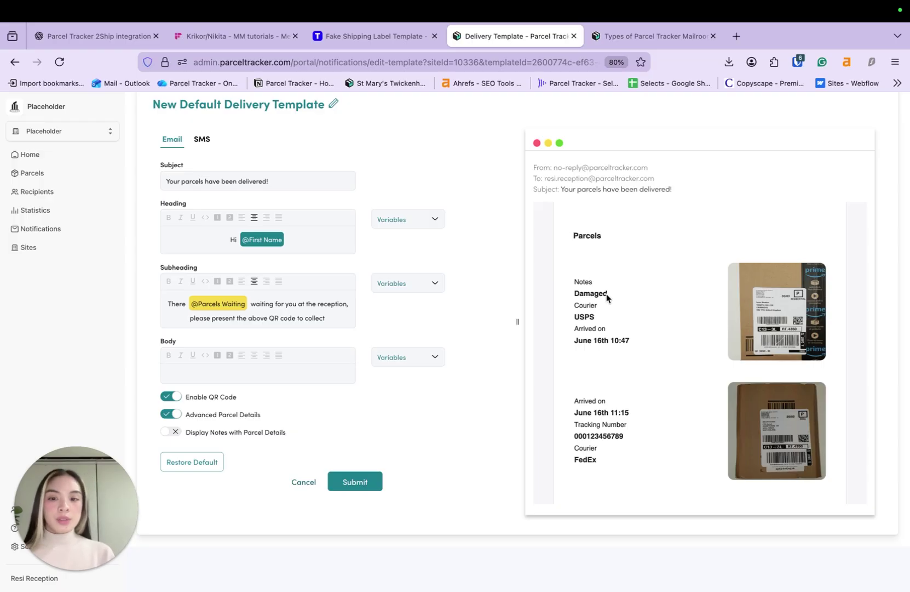
{"action": "scroll", "coordinate": [637, 307], "scroll_direction": "up", "scroll_amount": 1}
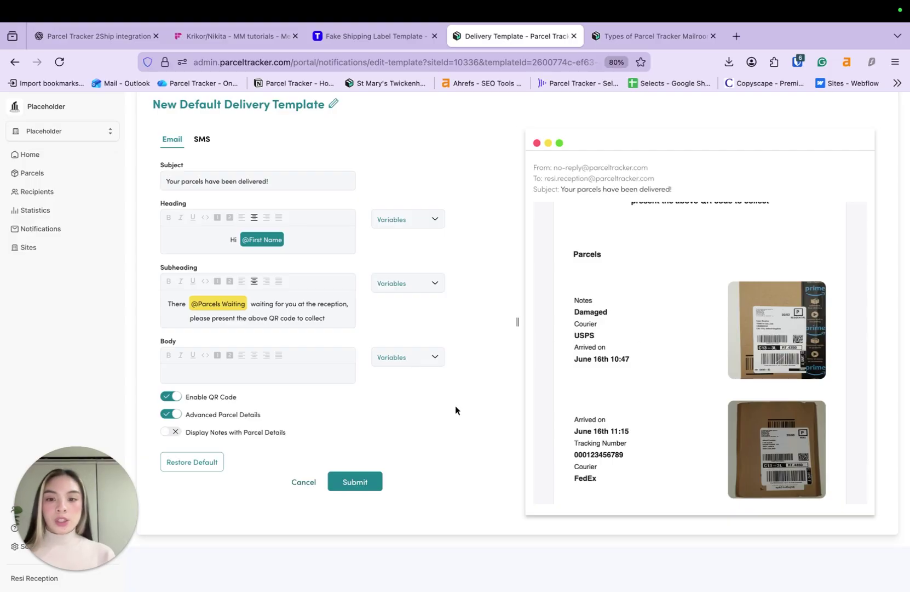
{"action": "left_click", "coordinate": [370, 486]}
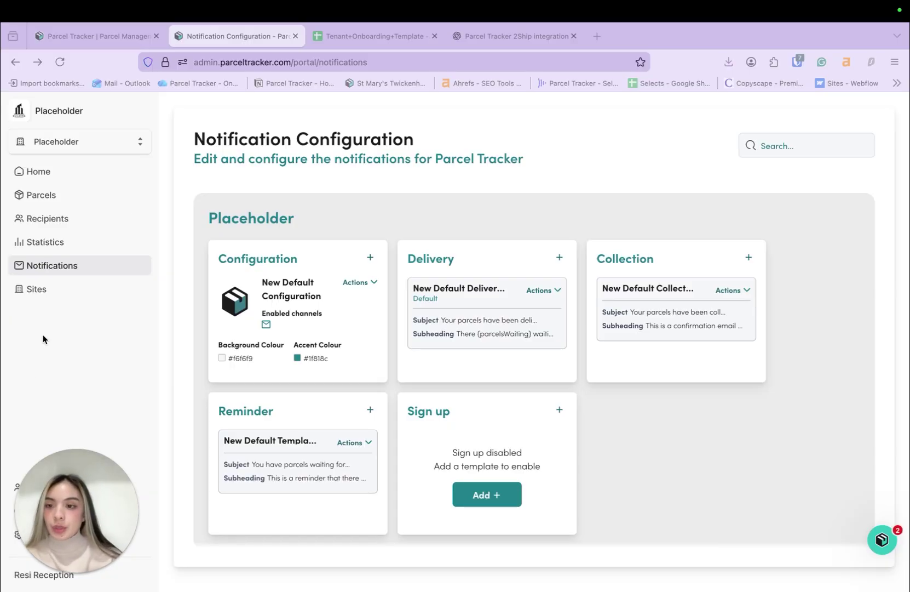
Open the storage locations configuration in the workspace settings.
{"action": "left_click_drag", "start_coordinate": [69, 509], "coordinate": [69, 368]}
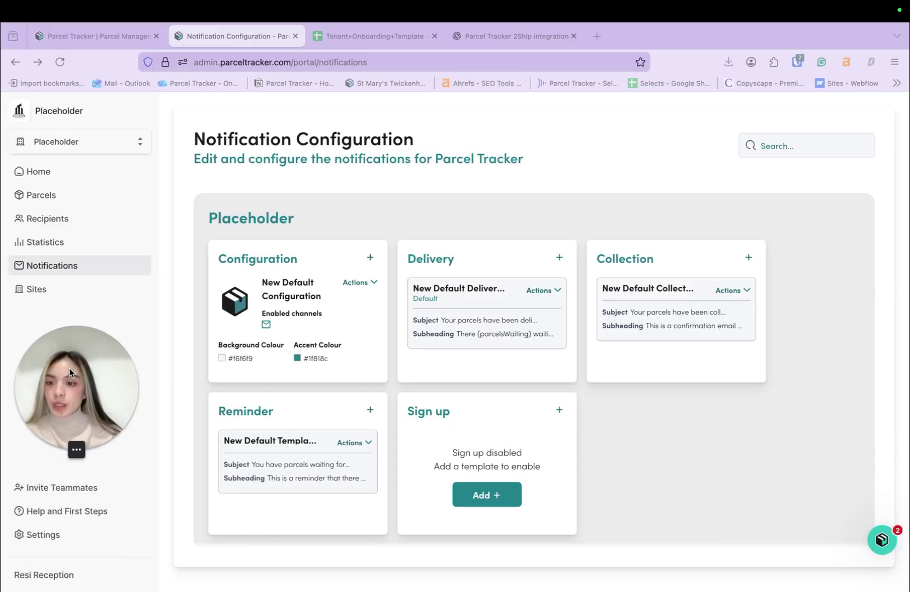
{"action": "left_click", "coordinate": [51, 534]}
{"action": "left_click_drag", "start_coordinate": [71, 377], "coordinate": [70, 523]}
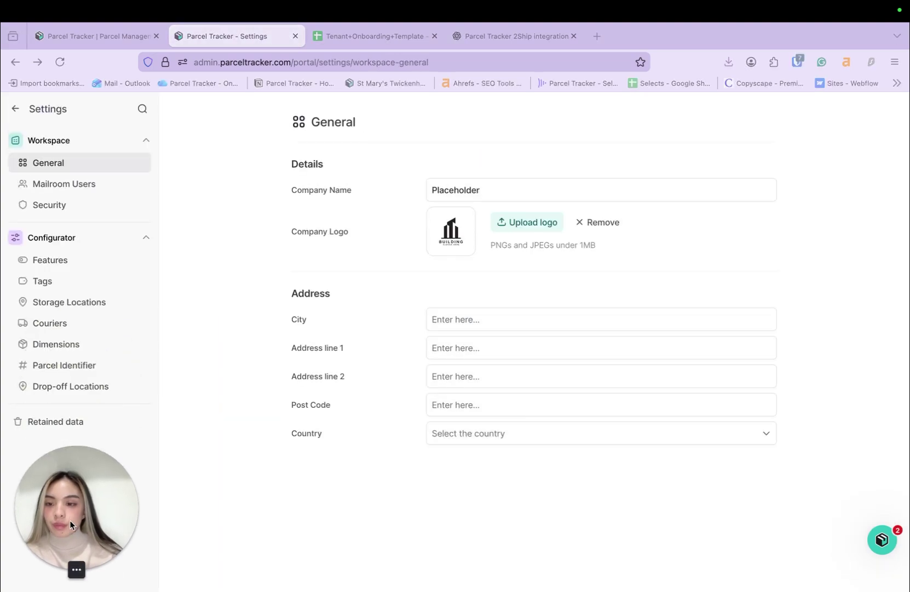
{"action": "left_click", "coordinate": [82, 303]}
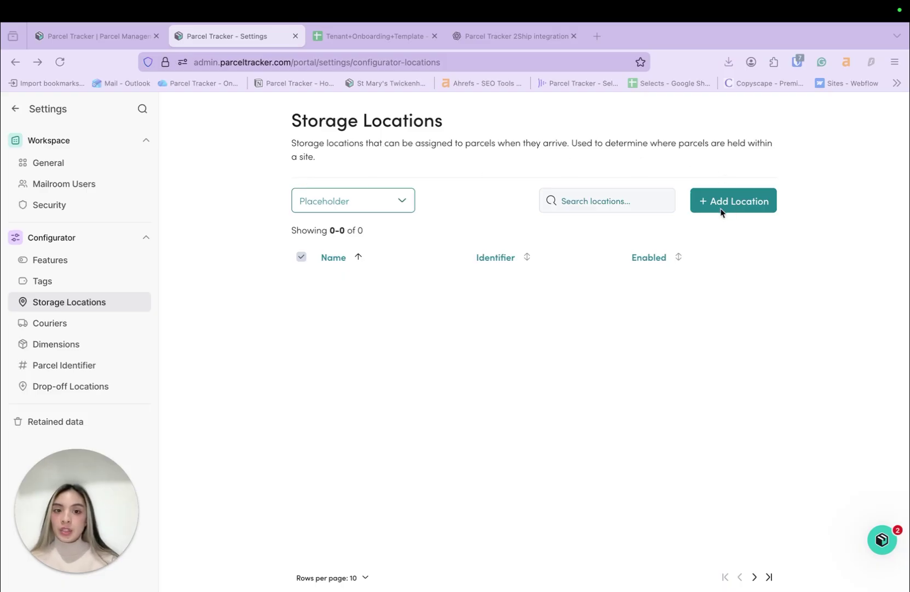
Add the storage locations Shelf A, Shelf B, Shelf C and Shelf D to the Placeholder site.
{"action": "left_click", "coordinate": [706, 201]}
{"action": "type", "text": "Shelf A"}
{"action": "key", "text": "Return"}
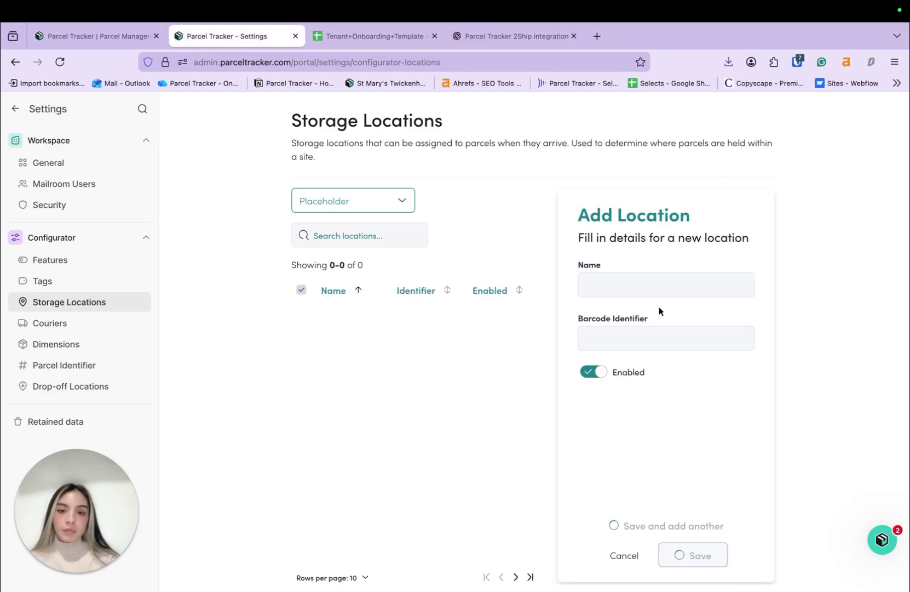
{"action": "type", "text": "Shelf B"}
{"action": "key", "text": "Return"}
{"action": "type", "text": "Shelf C"}
{"action": "key", "text": "Return"}
{"action": "type", "text": "She"}
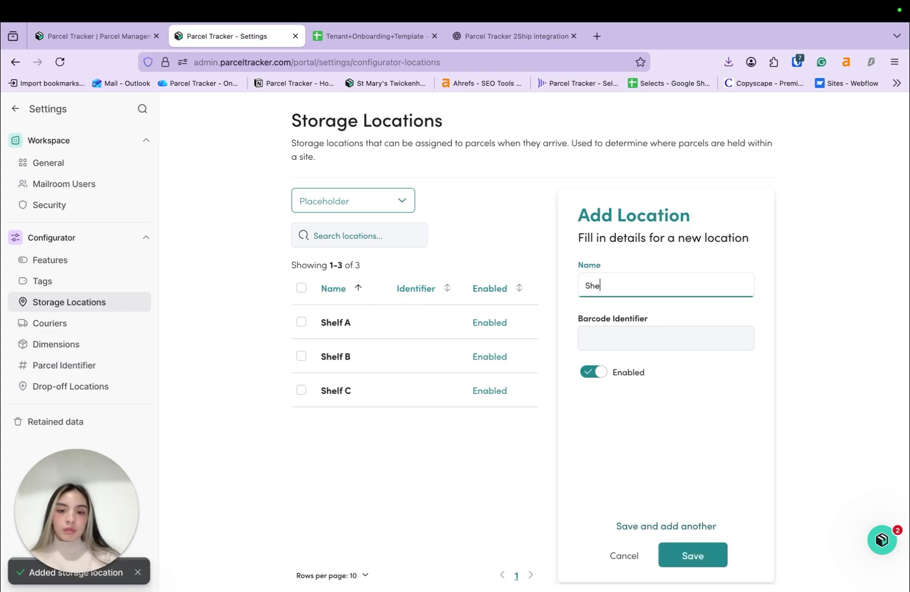
{"action": "type", "text": "lf D"}
{"action": "key", "text": "Return"}
Add the storage locations Aisle 1 and Aisle 2, entering each as the name and leaving the barcode identifier empty.
{"action": "type", "text": "Aisle 1"}
{"action": "key", "text": "Return"}
{"action": "key", "text": "Tab"}
{"action": "type", "text": "Aisle 2"}
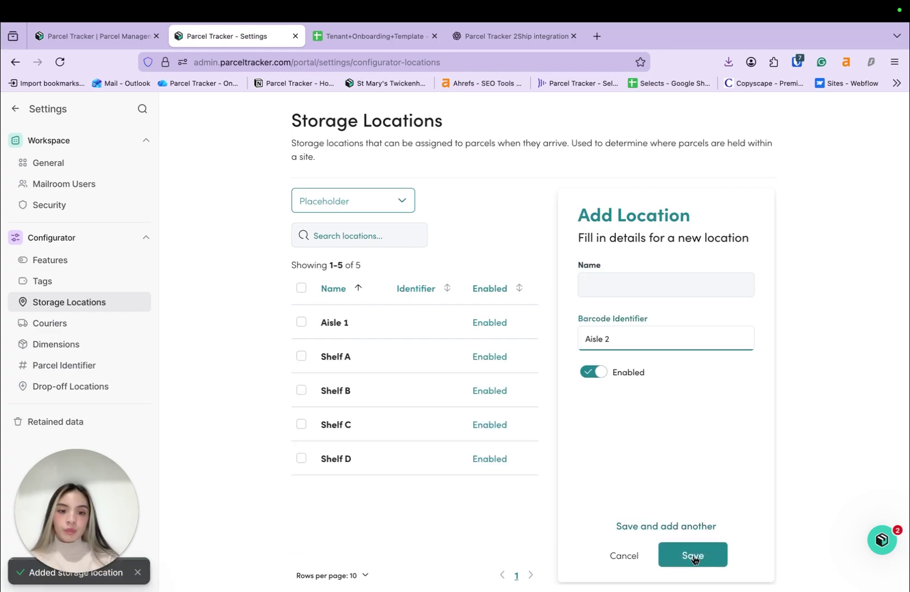
{"action": "left_click", "coordinate": [693, 554]}
{"action": "left_click", "coordinate": [621, 351]}
{"action": "key", "text": "ctrl+x"}
{"action": "key", "text": "shift+Tab"}
{"action": "key", "text": "ctrl+v"}
{"action": "key", "text": "Tab"}
{"action": "left_click", "coordinate": [693, 555]}
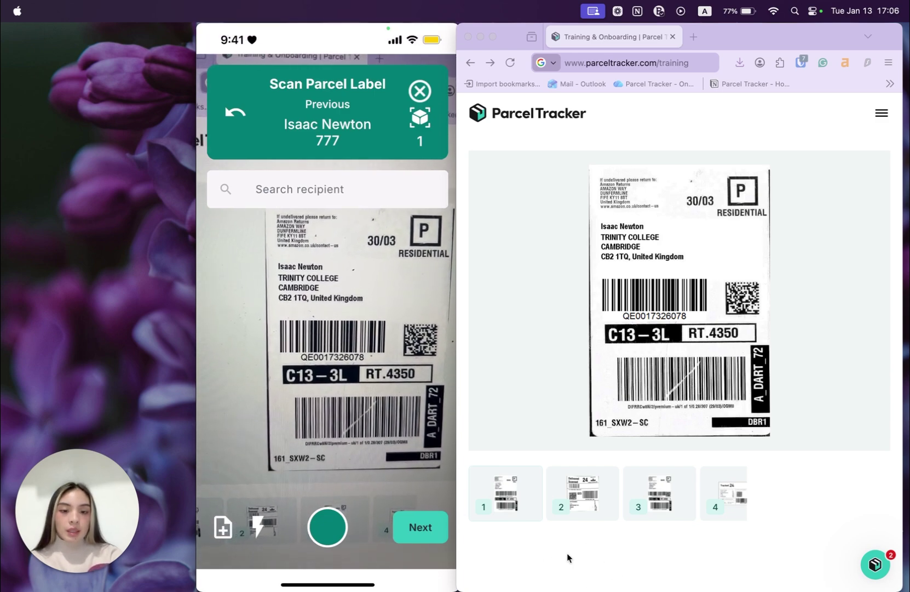
Show the next sample parcel labels on the training page for the mobile app to scan in.
{"action": "left_click", "coordinate": [605, 496]}
{"action": "left_click", "coordinate": [597, 496]}
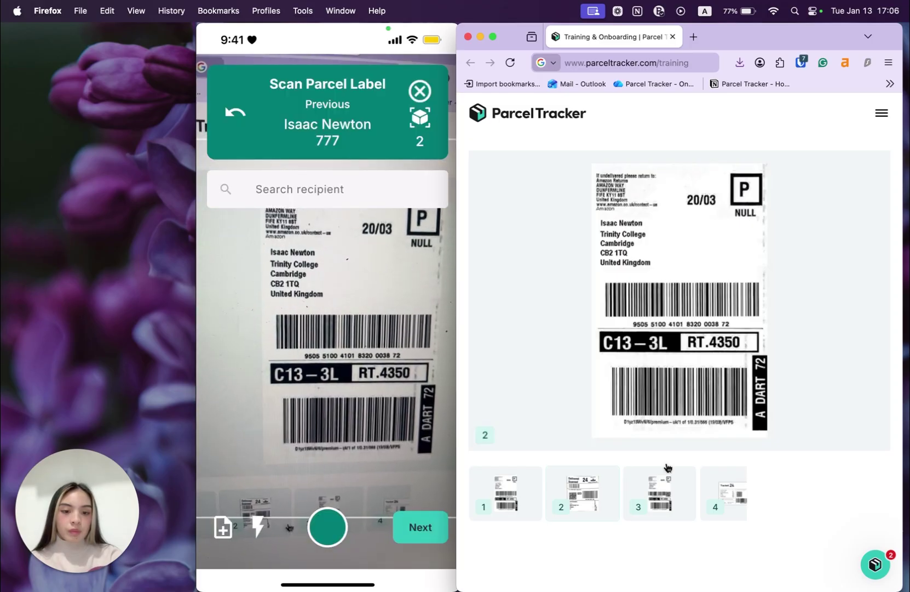
{"action": "left_click", "coordinate": [665, 489]}
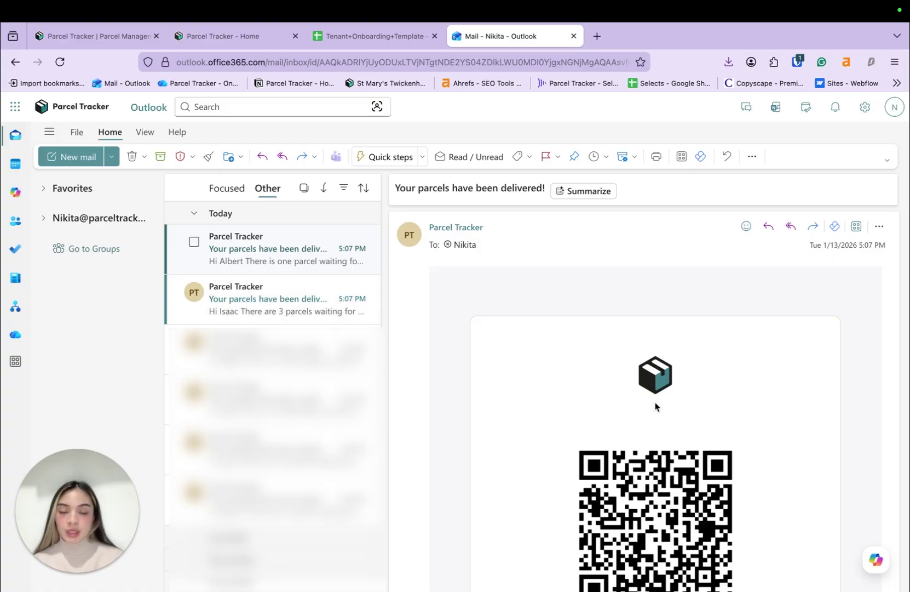
Start a recipient check-out in the mobile app using the delivery email's QR code and show the training page for scanning the parcel label.
{"action": "scroll", "coordinate": [656, 405], "scroll_direction": "down", "scroll_amount": 3}
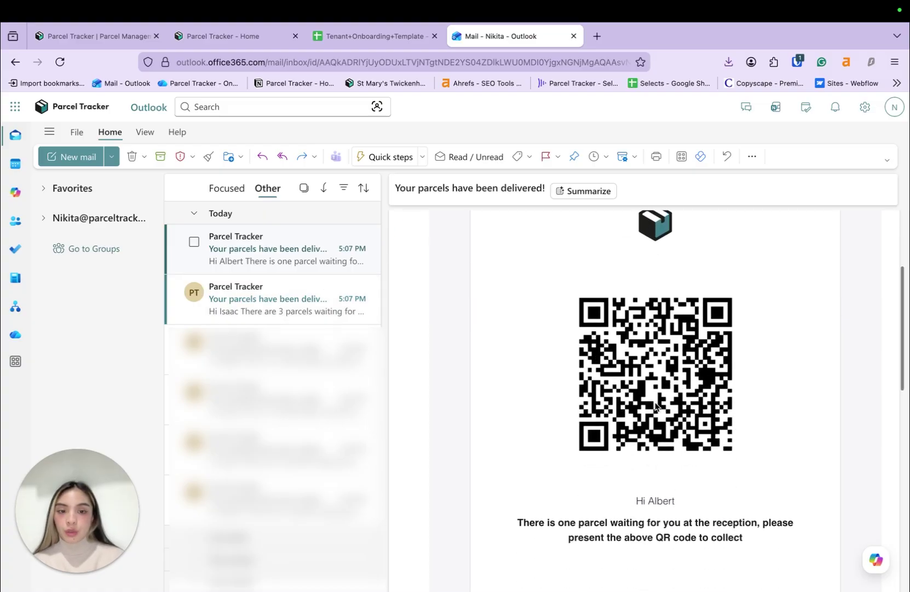
{"action": "scroll", "coordinate": [655, 406], "scroll_direction": "up", "scroll_amount": 1}
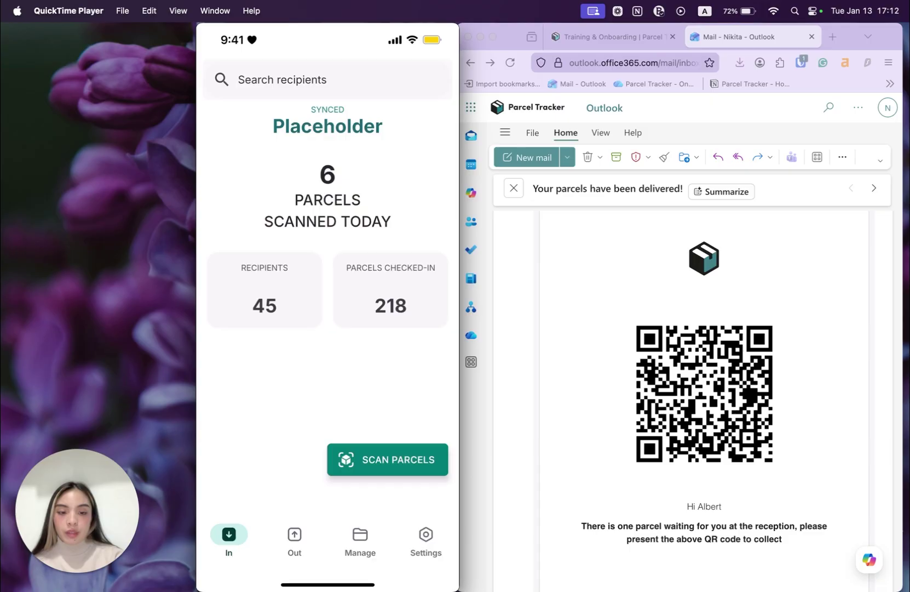
{"action": "left_click", "coordinate": [294, 540]}
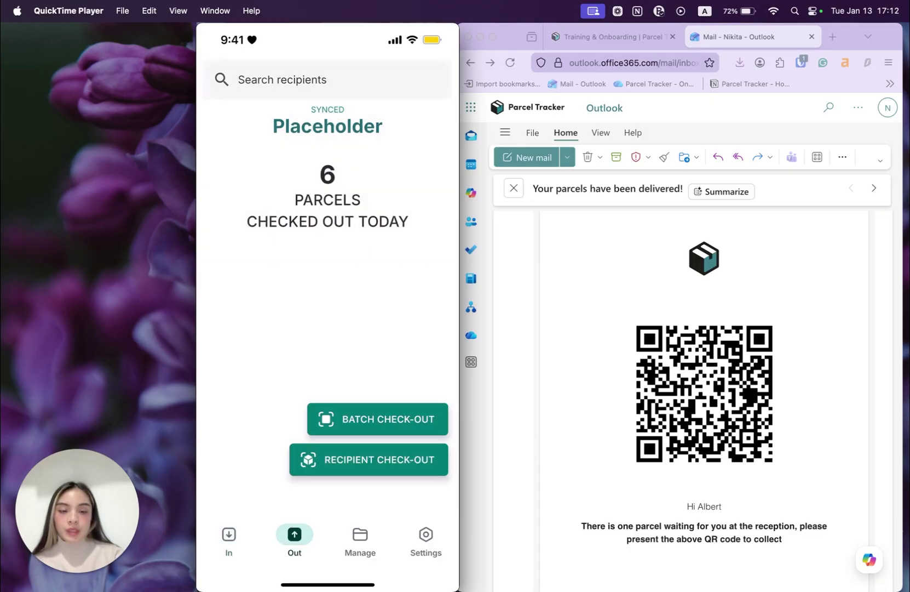
{"action": "left_click", "coordinate": [307, 459]}
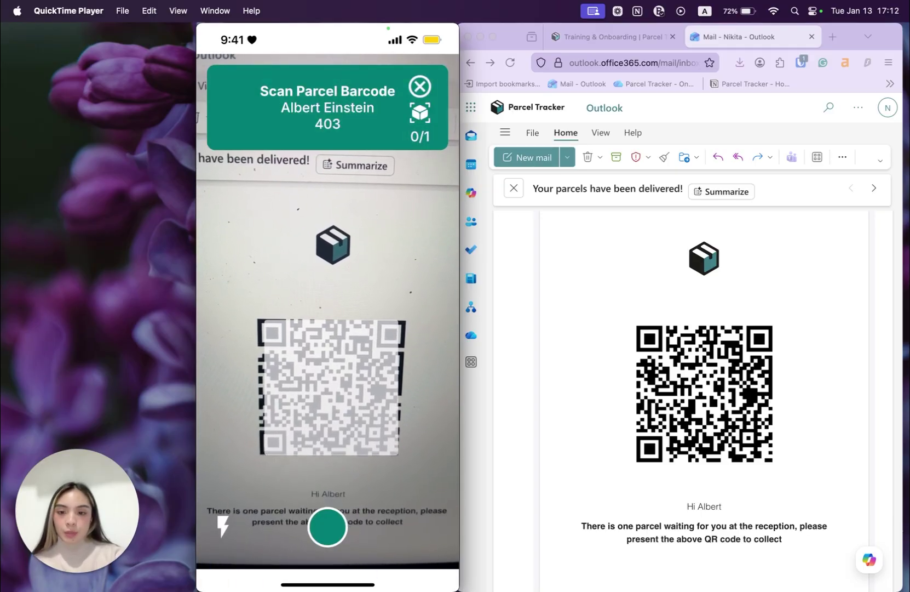
{"action": "left_click", "coordinate": [583, 43]}
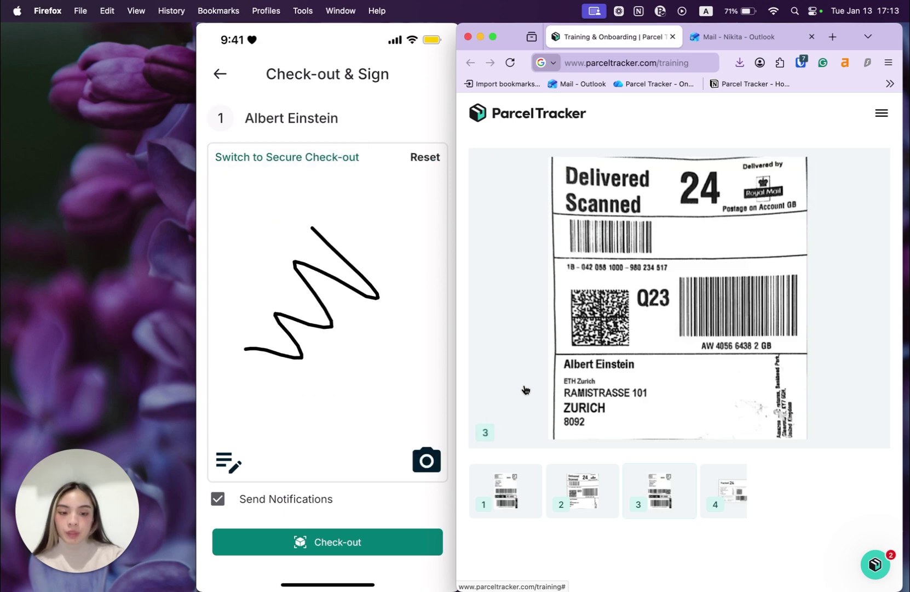
Show the second recipient's delivery email QR code and their sample parcel labels for check-out scanning.
{"action": "key", "text": "ctrl+Tab"}
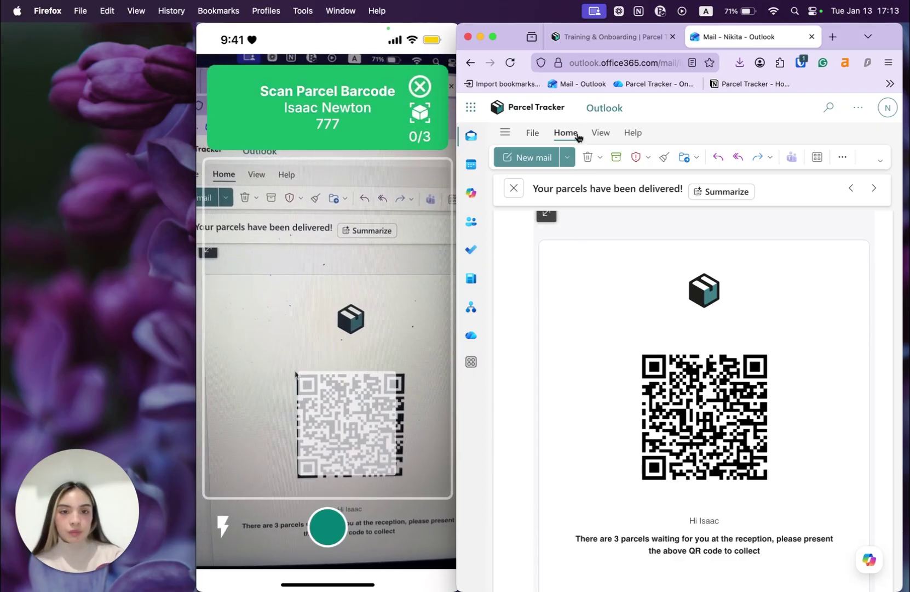
{"action": "left_click", "coordinate": [570, 39]}
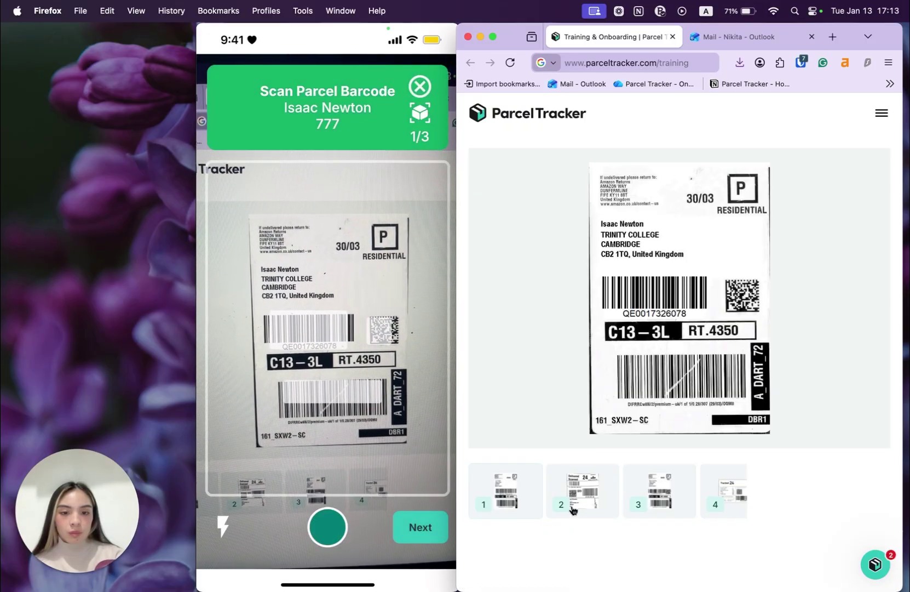
{"action": "left_click", "coordinate": [573, 508]}
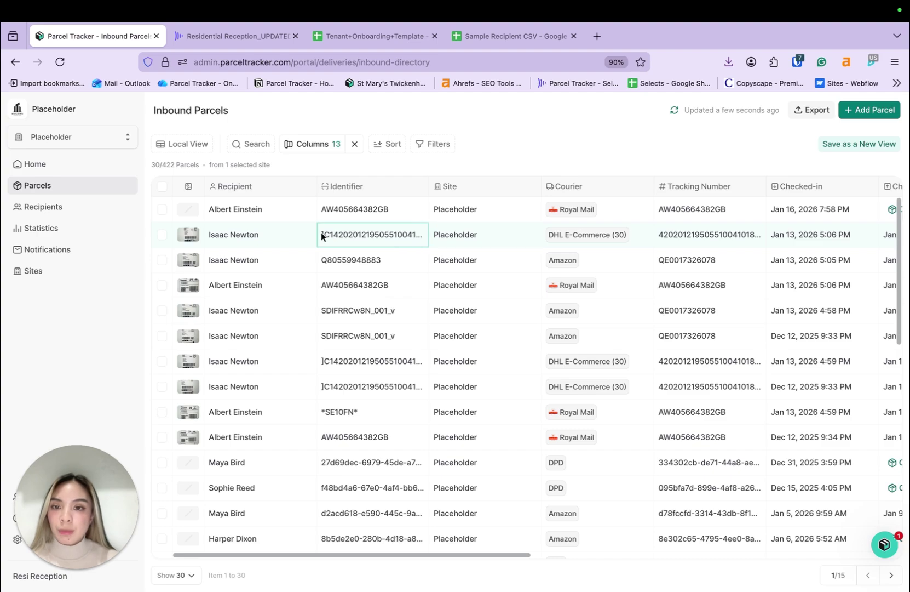
Check out the newest Royal Mail parcel in the inbound list with a hand-drawn signature, keeping recipient notification on.
{"action": "left_click", "coordinate": [299, 210]}
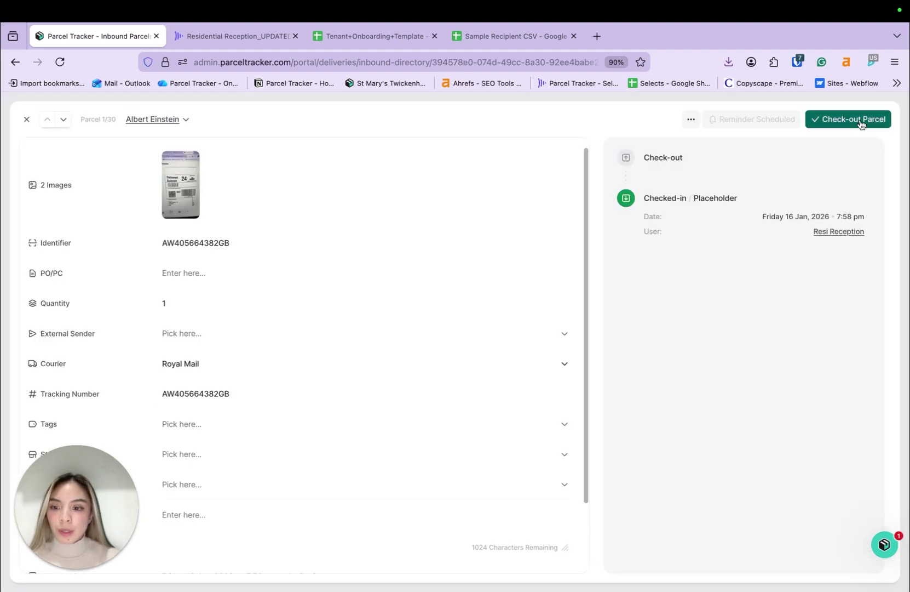
{"action": "left_click", "coordinate": [859, 121]}
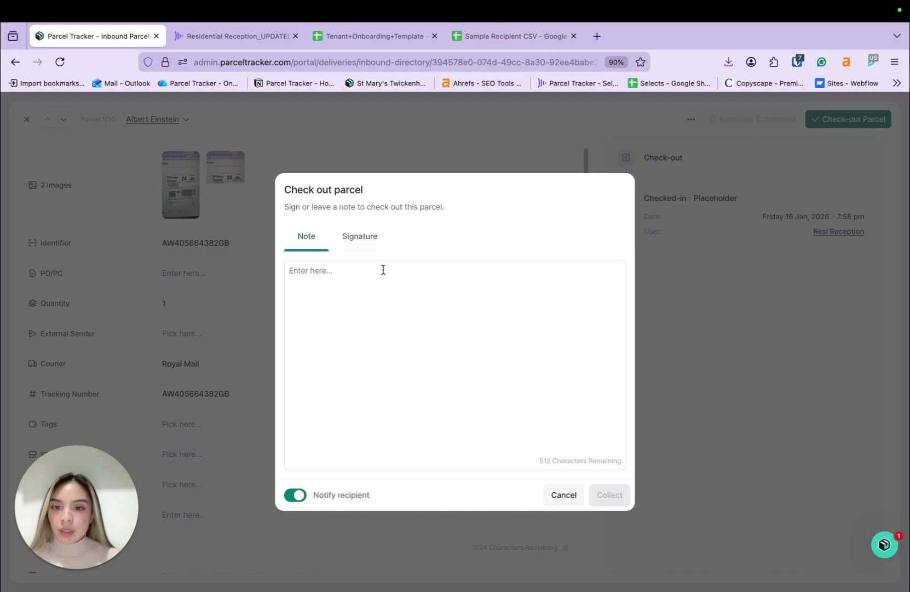
{"action": "left_click", "coordinate": [370, 237]}
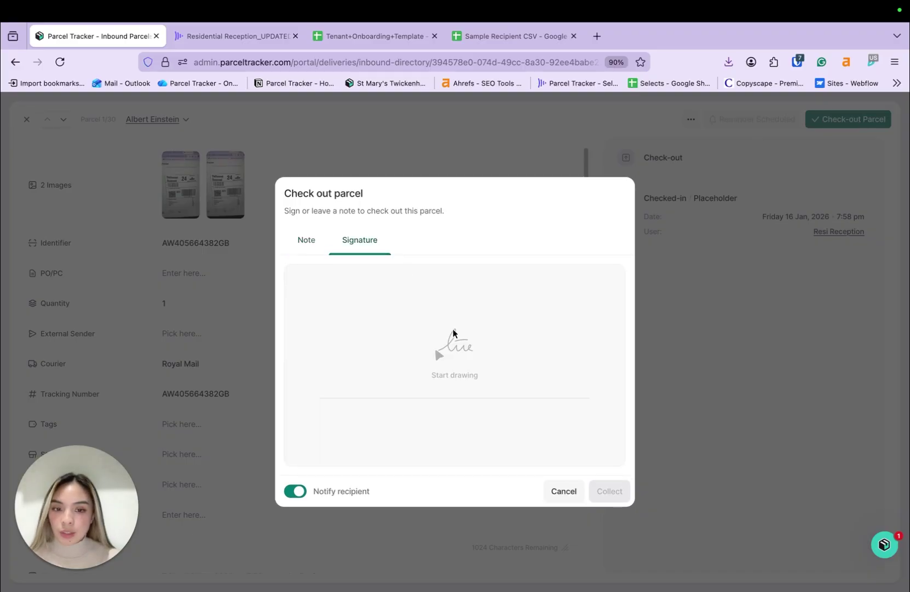
{"action": "left_click_drag", "start_coordinate": [290, 353], "coordinate": [589, 367]}
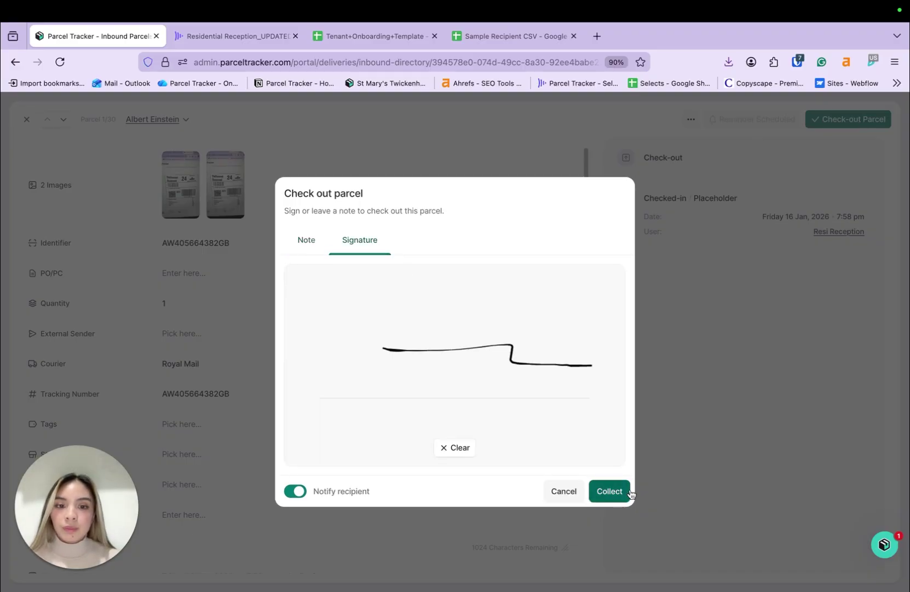
{"action": "left_click", "coordinate": [609, 491]}
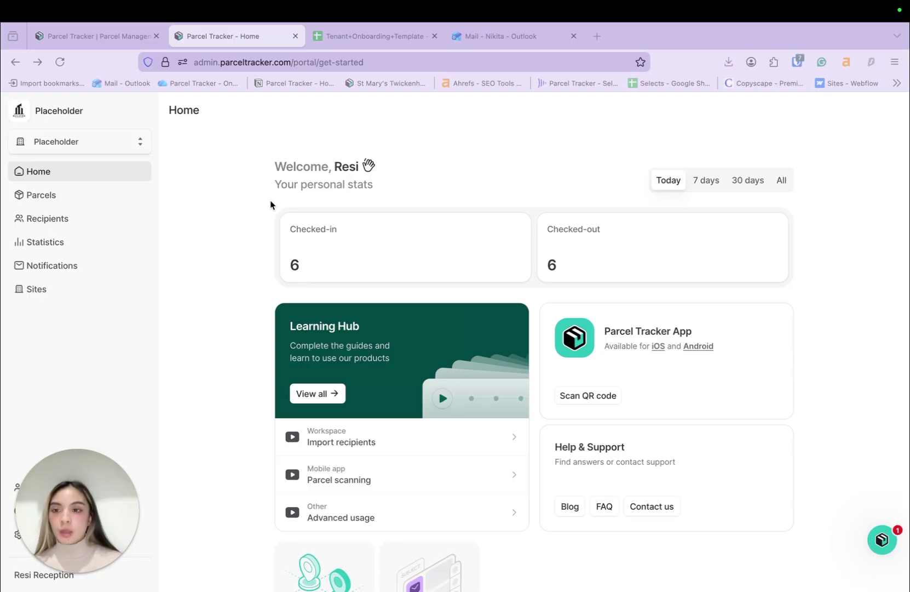
Examine the inbound statistics, including check-in and check-out peaks, top recipients, couriers, scanning users, parcel totals and turnaround time.
{"action": "left_click", "coordinate": [67, 244]}
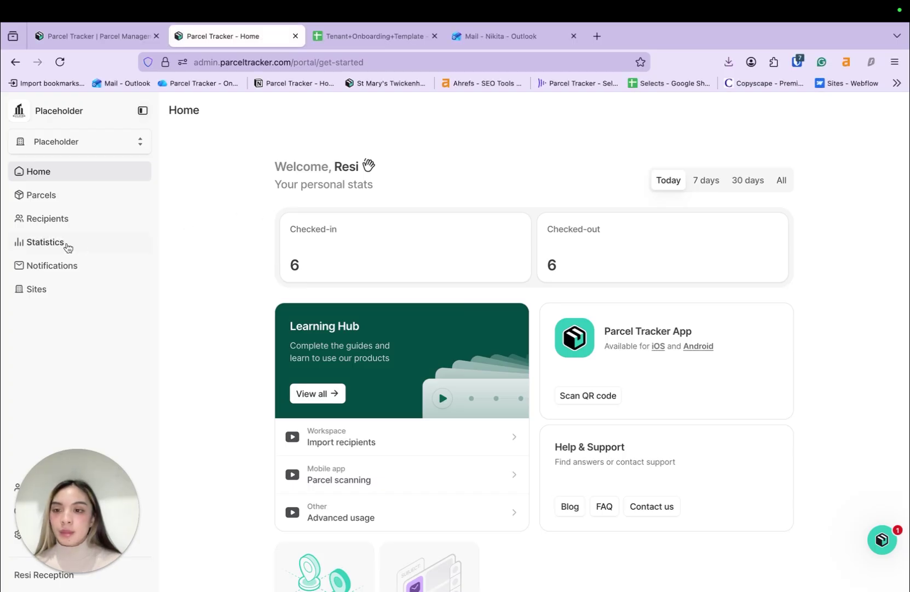
{"action": "scroll", "coordinate": [412, 241], "scroll_direction": "down", "scroll_amount": 3}
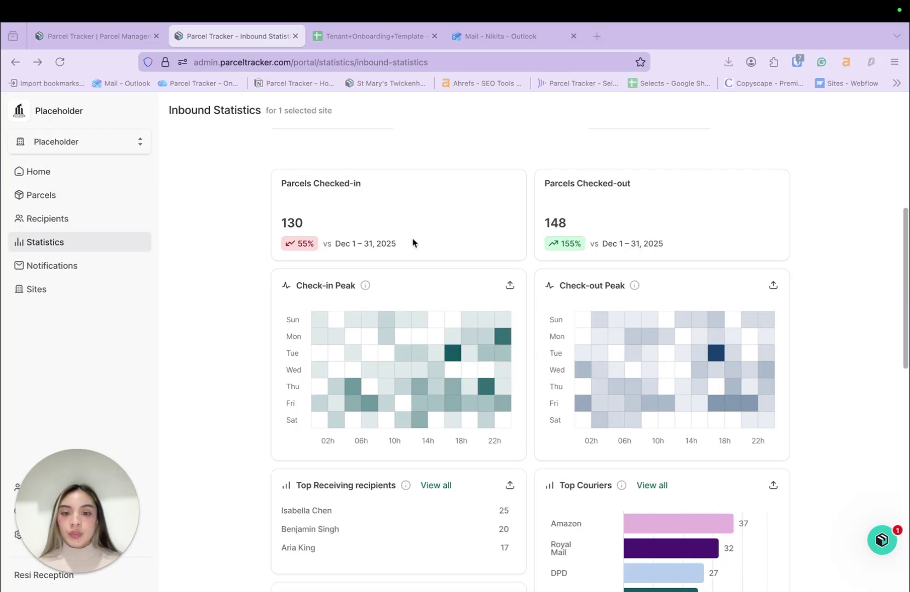
{"action": "scroll", "coordinate": [413, 240], "scroll_direction": "down", "scroll_amount": 1}
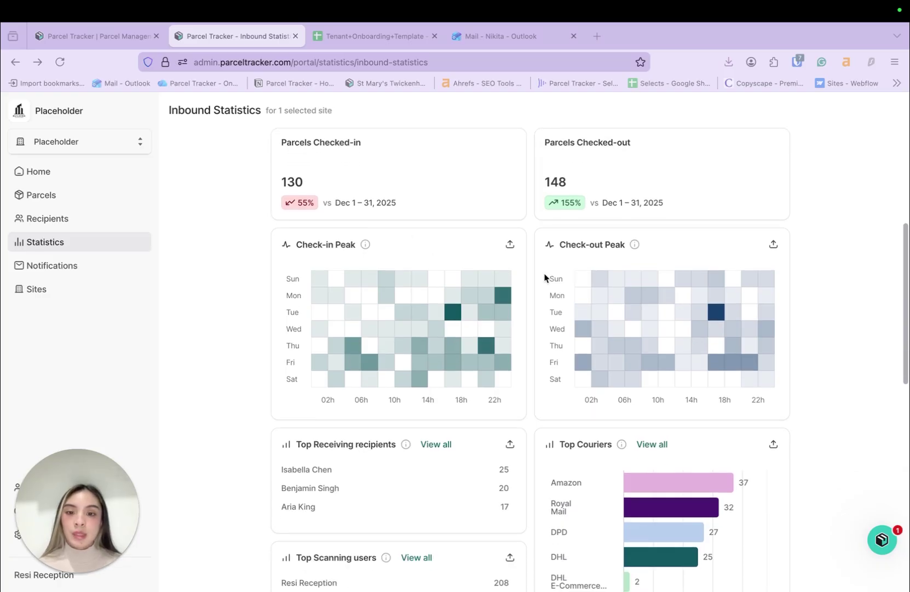
{"action": "scroll", "coordinate": [545, 276], "scroll_direction": "down", "scroll_amount": 2}
{"action": "scroll", "coordinate": [610, 255], "scroll_direction": "down", "scroll_amount": 3}
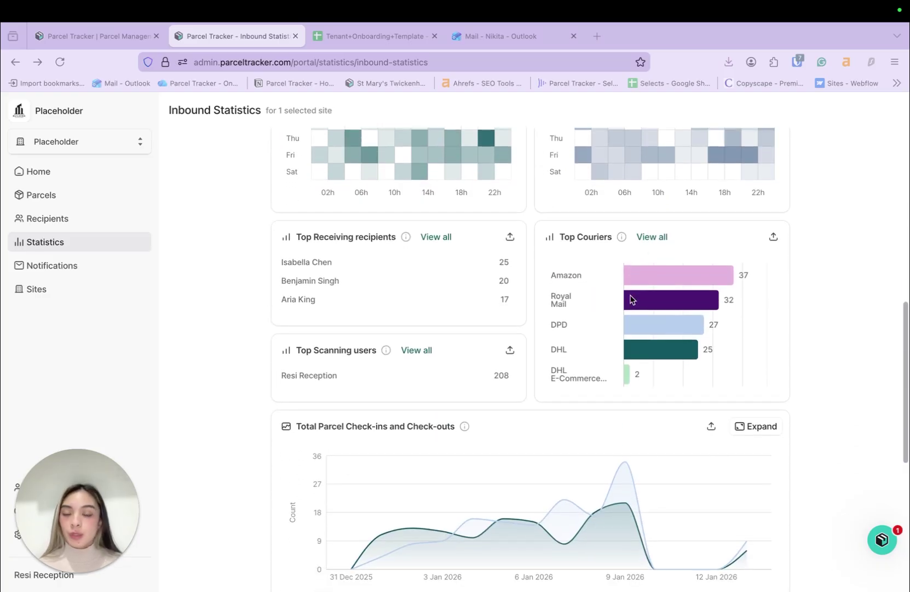
{"action": "scroll", "coordinate": [601, 351], "scroll_direction": "down", "scroll_amount": 6}
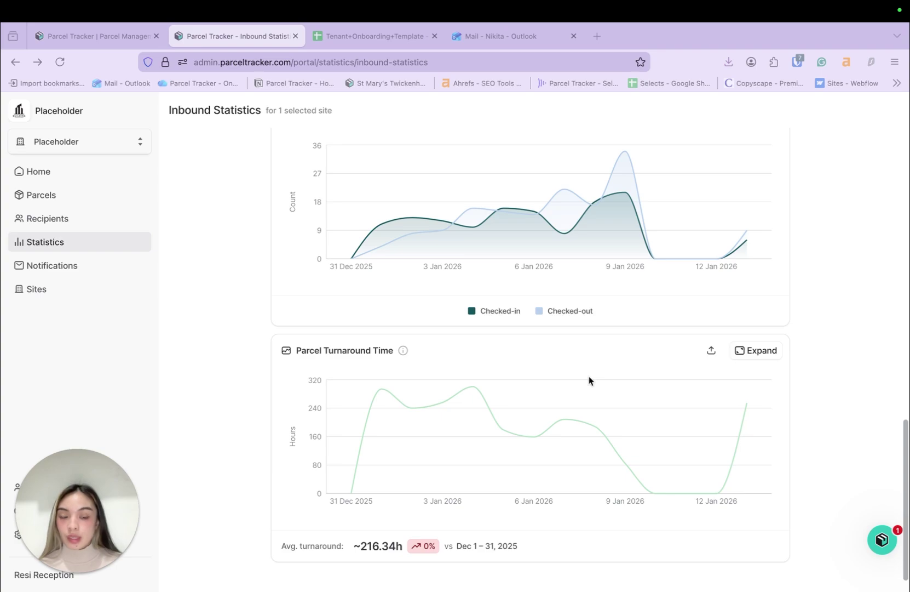
{"action": "scroll", "coordinate": [381, 316], "scroll_direction": "up", "scroll_amount": 9}
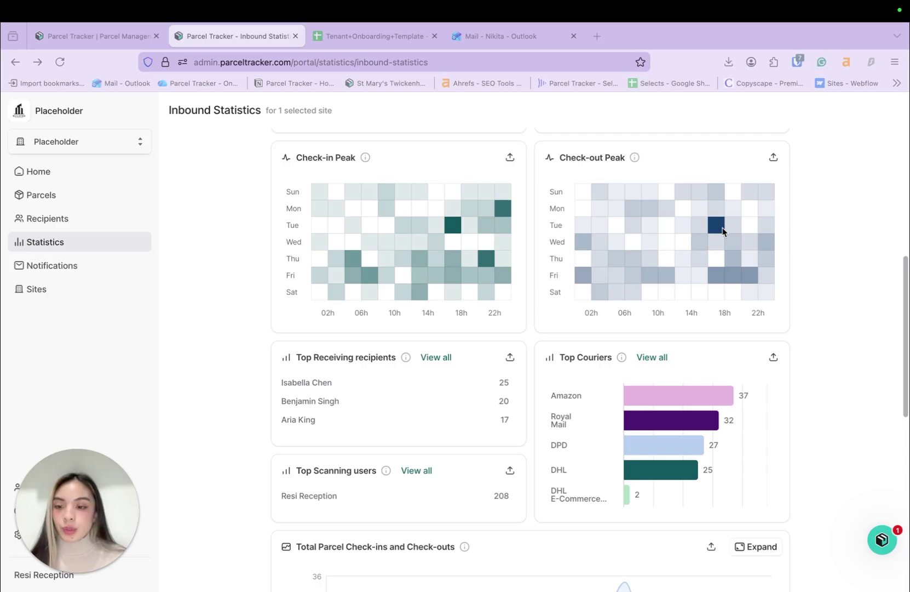
{"action": "scroll", "coordinate": [805, 223], "scroll_direction": "down", "scroll_amount": 8}
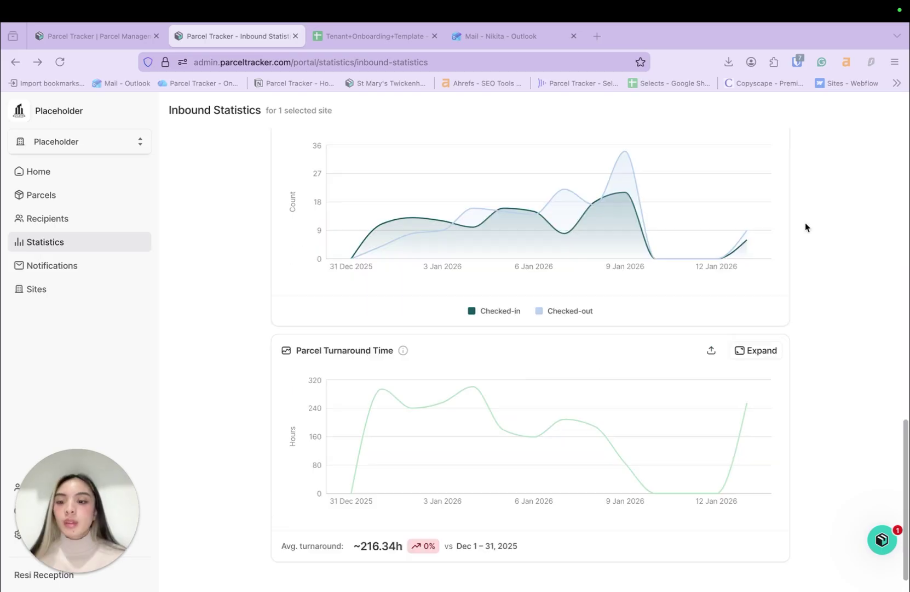